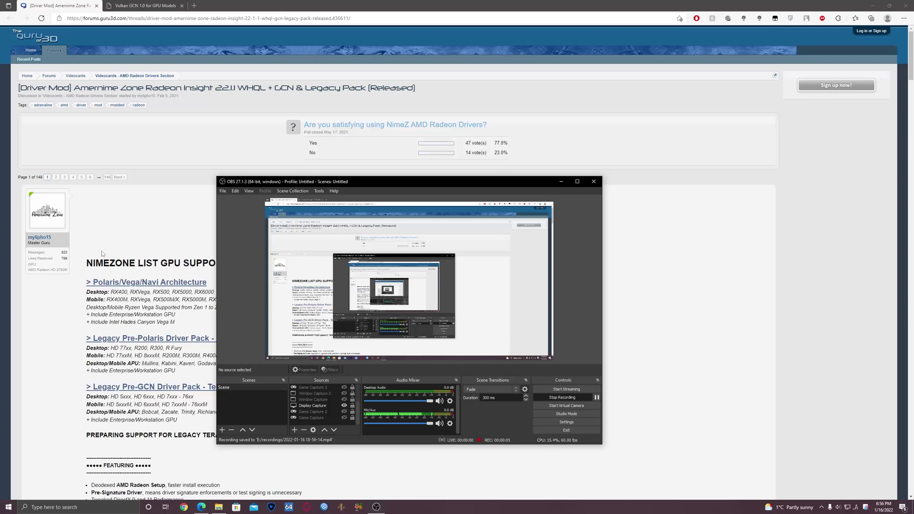
Step: Bring the Amernime Zone thread forward and highlight the Polaris/Vega/Navi heading and Pre-GCN desktop list
left_click(88, 253)
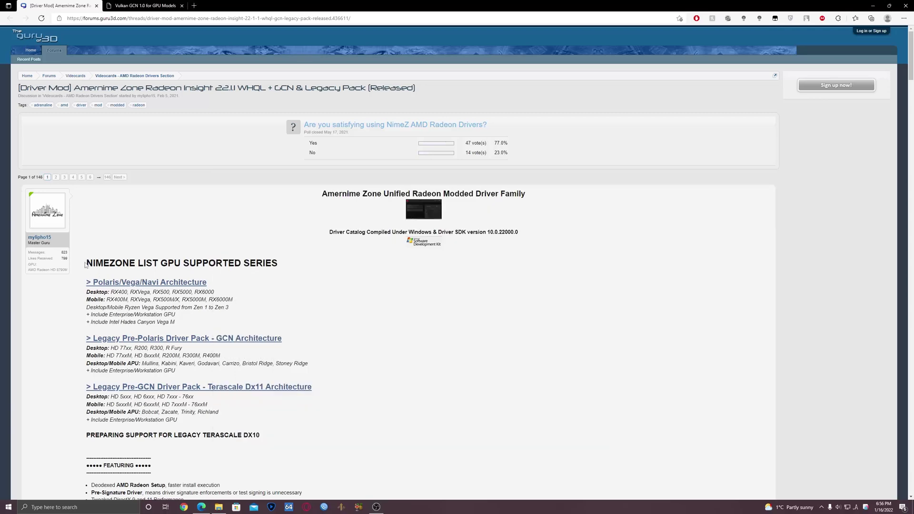
scroll(85, 265, "down", 3)
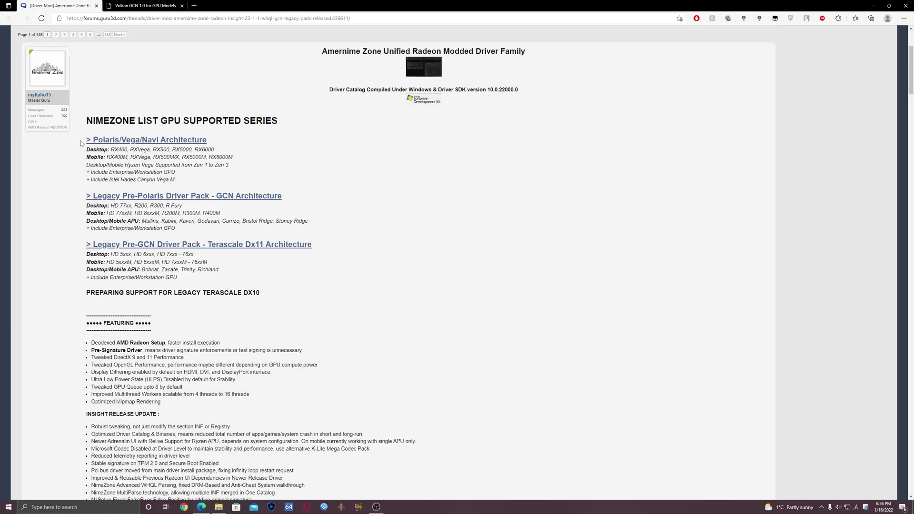
left_click_drag(81, 141, 210, 144)
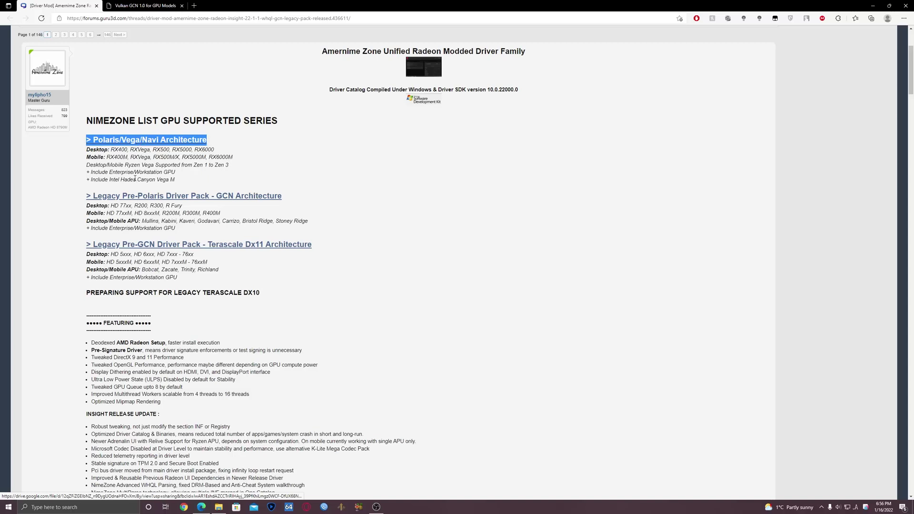
left_click(109, 254)
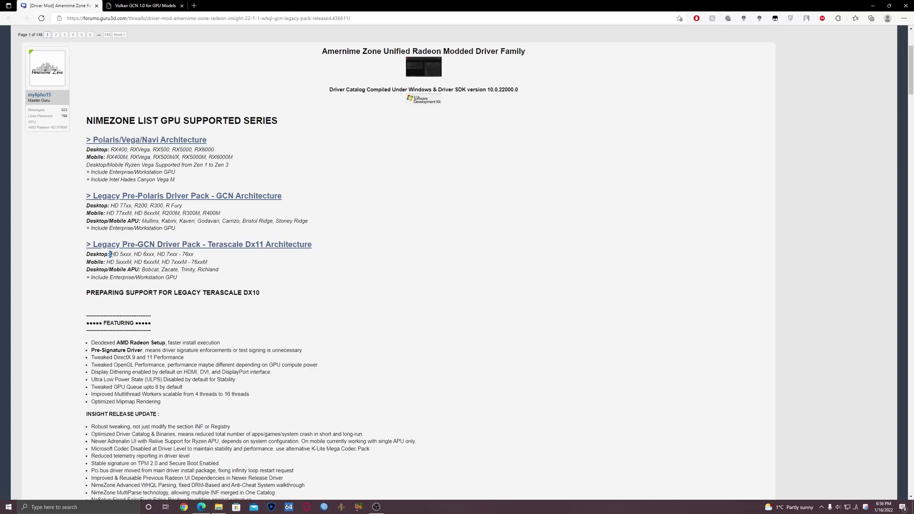
left_click_drag(109, 255, 190, 257)
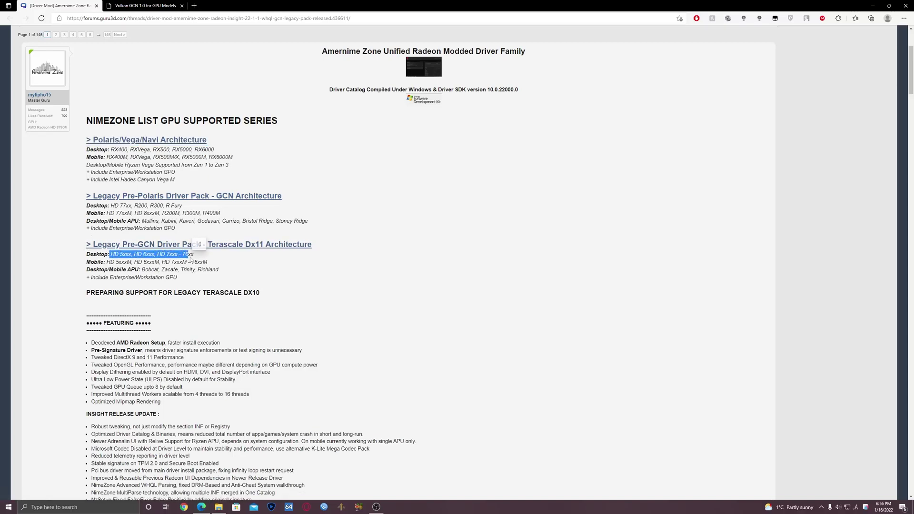
left_click(190, 258)
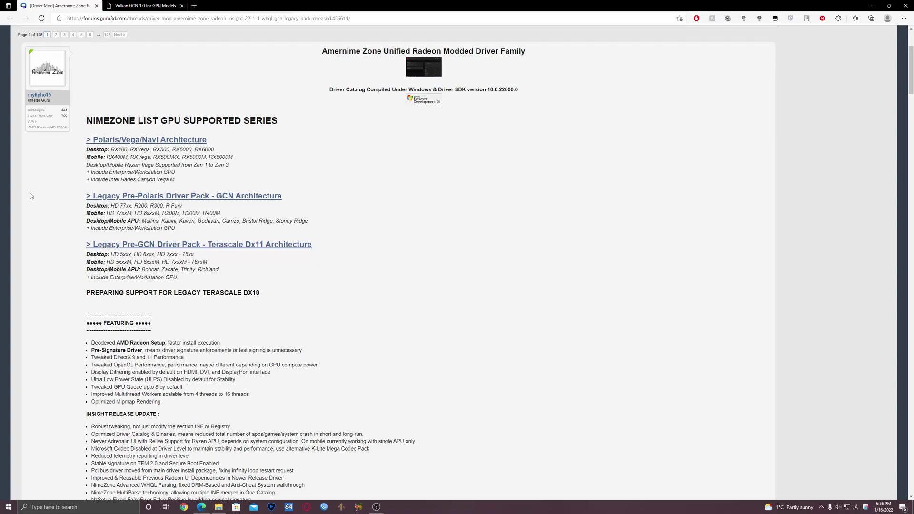
scroll(30, 193, "down", 2)
scroll(42, 200, "down", 2)
scroll(67, 206, "down", 2)
scroll(66, 206, "up", 3)
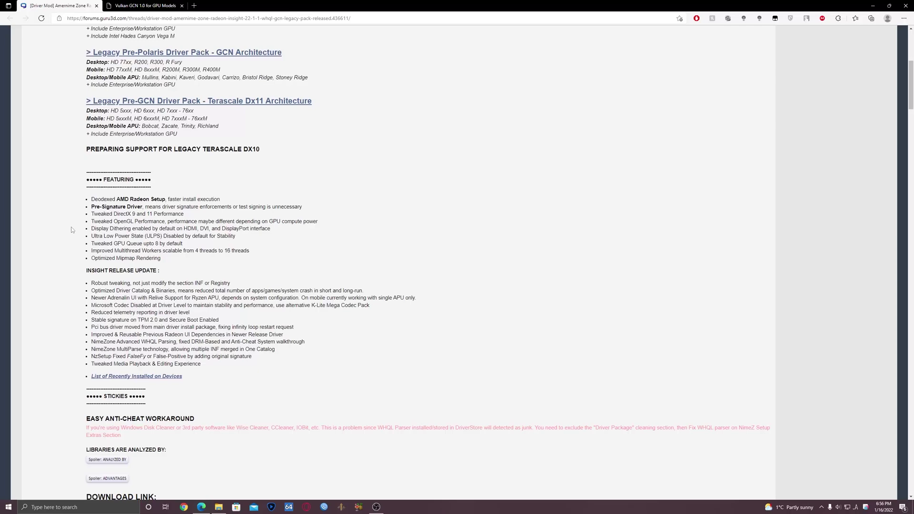
scroll(85, 286, "down", 1)
scroll(107, 358, "down", 1)
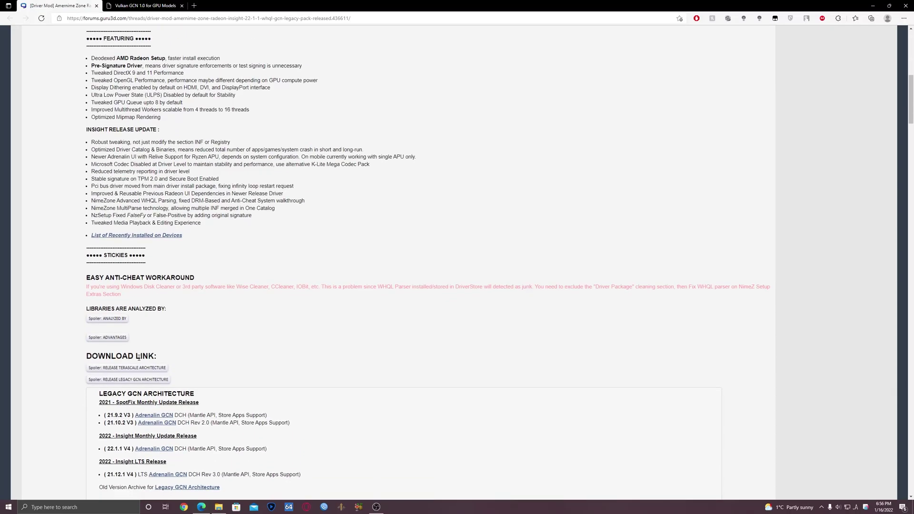
Step: Collapse the Legacy GCN release section and highlight the DOWNLOAD LINK heading
left_click(113, 378)
left_click_drag(75, 355, 182, 359)
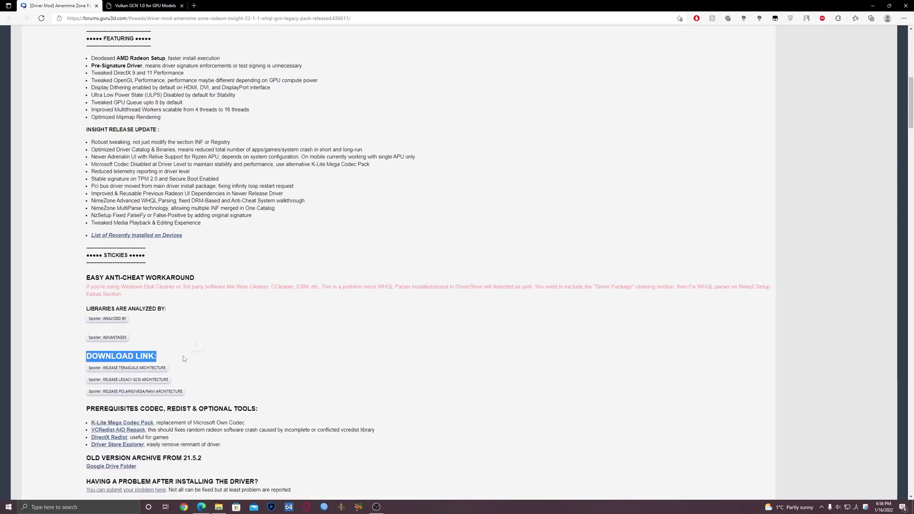
left_click(183, 356)
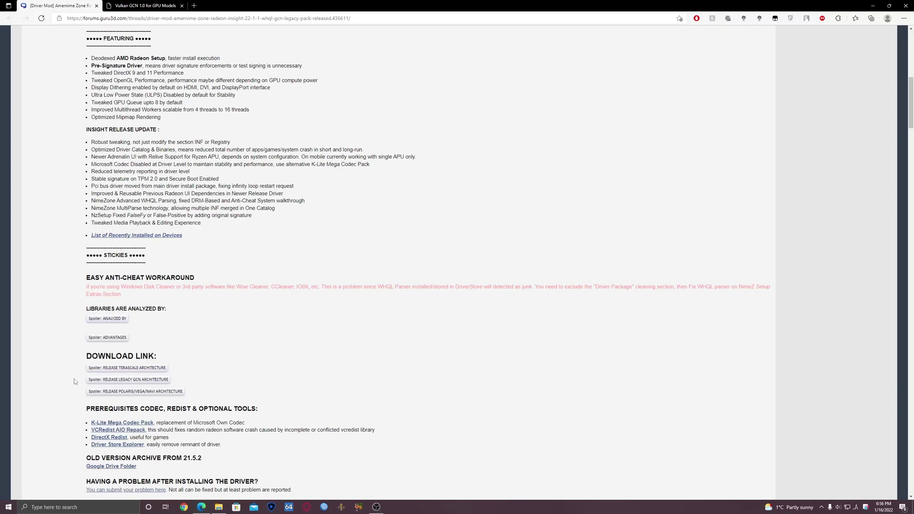
left_click_drag(84, 380, 181, 383)
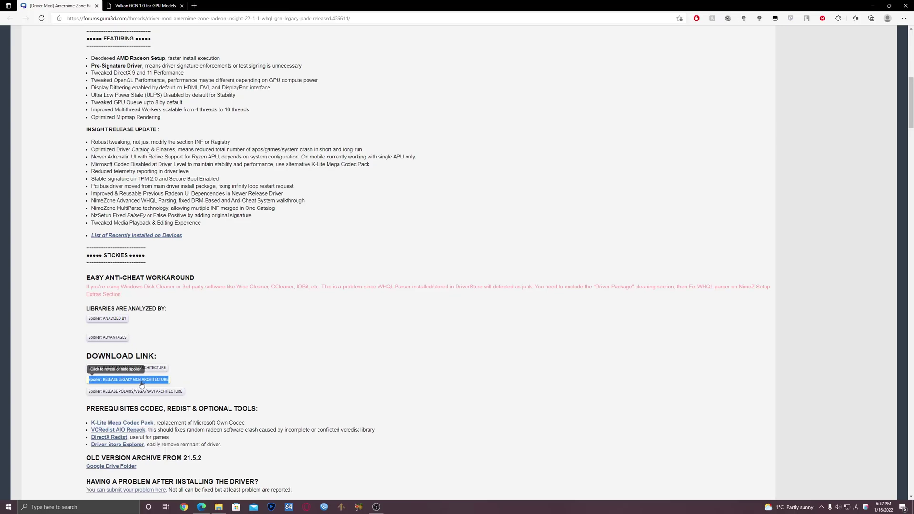
Step: Expand the Legacy GCN release links and open the 22.1.1 V4 Adrenalin GCN download
left_click(143, 382)
scroll(144, 382, "down", 2)
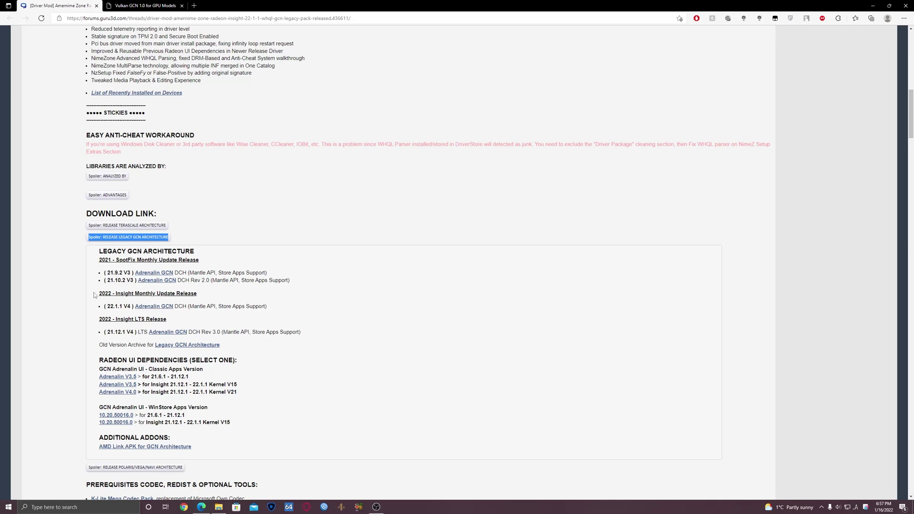
left_click_drag(98, 292, 277, 310)
left_click(281, 308)
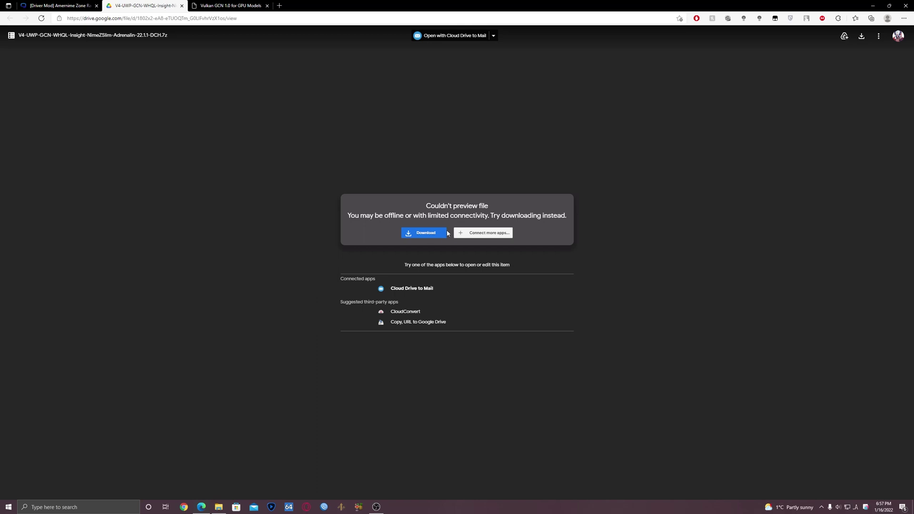
Step: Download the 305 MB V4 Adrenalin 22.1.1 DCH .7z from the Google Drive preview
left_click(435, 234)
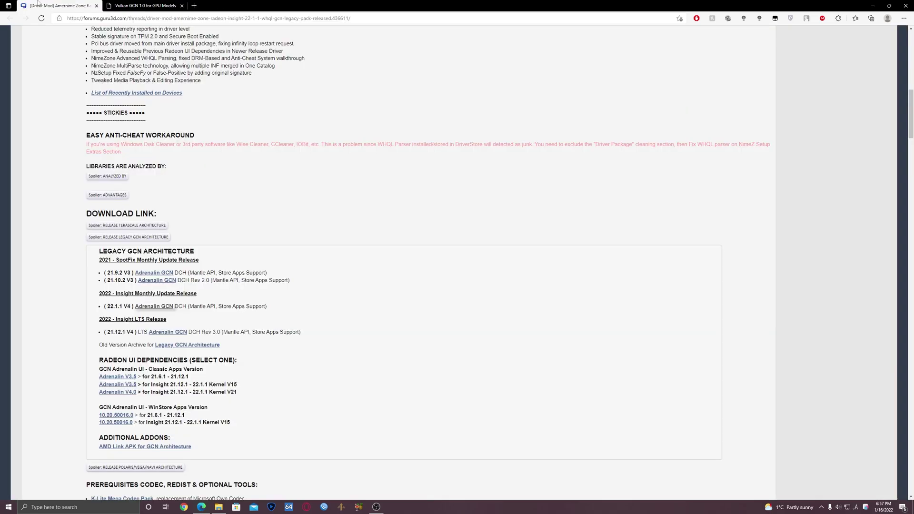
scroll(104, 357, "down", 2)
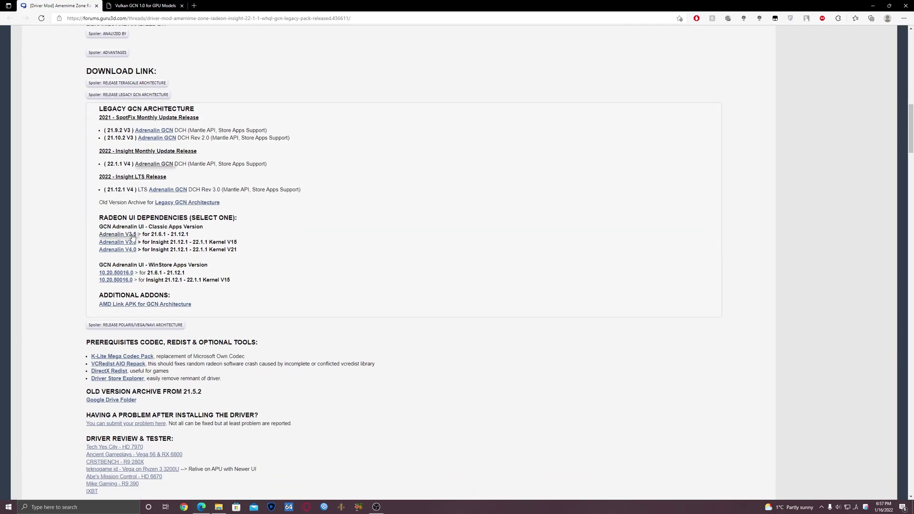
mouse_move(99, 217)
left_mouse_down()
mouse_move(253, 250)
mouse_move(100, 217)
left_mouse_up()
Step: Switch to the Vulkan GCN 1.0 GPU models page and highlight the AMD GCN 1.0 heading
left_click(250, 257)
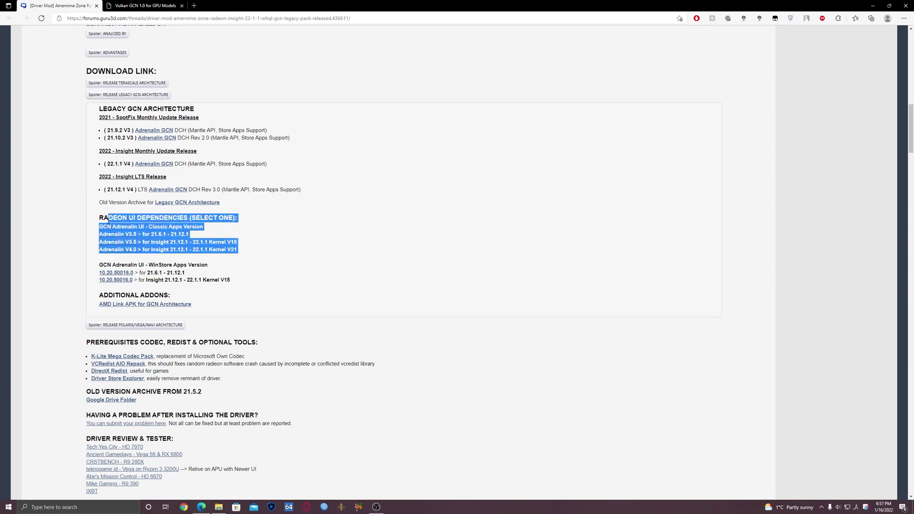
left_click(100, 220)
left_click(124, 4)
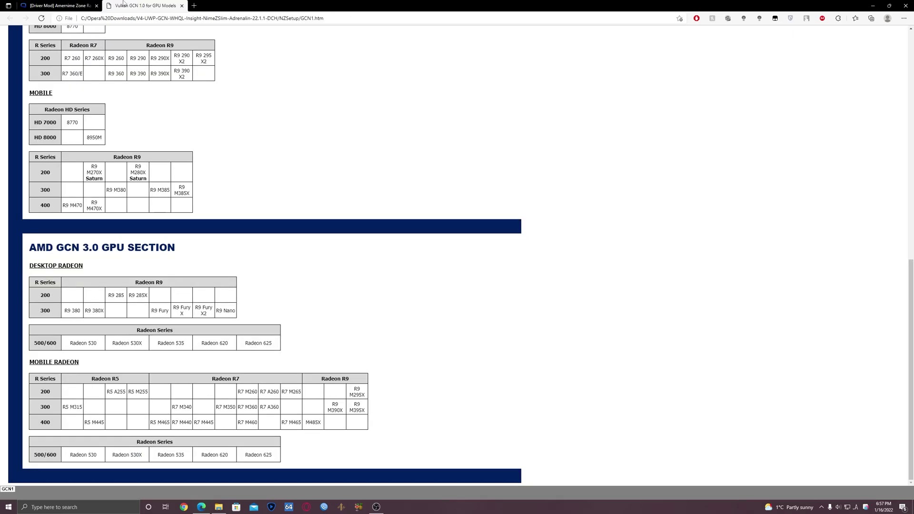
scroll(300, 265, "up", 5)
scroll(214, 178, "up", 1)
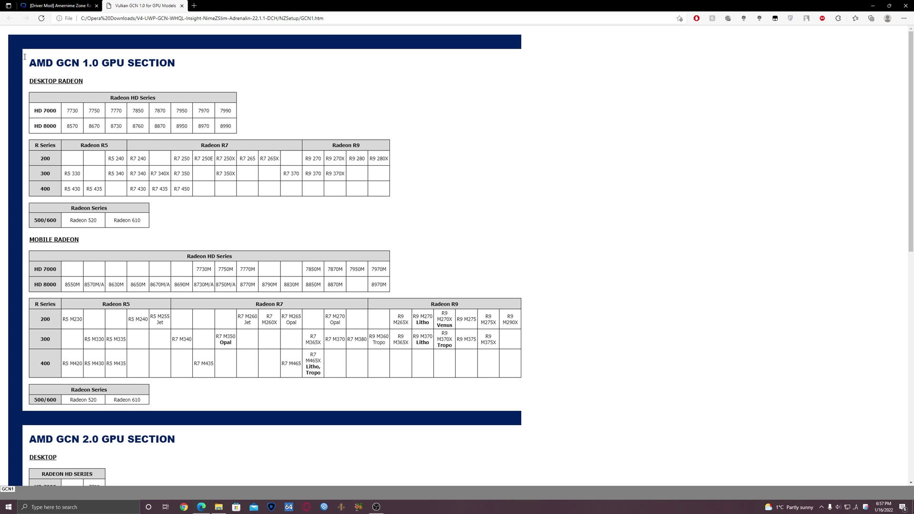
left_click_drag(24, 58, 99, 64)
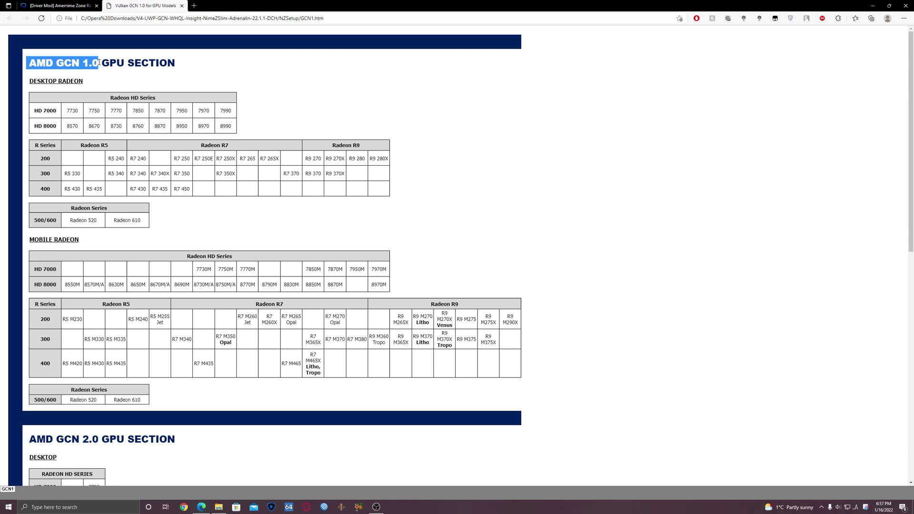
Step: Check the forum thread, then highlight the AMD GCN 2.0 GPU section on the models page
left_click(62, 5)
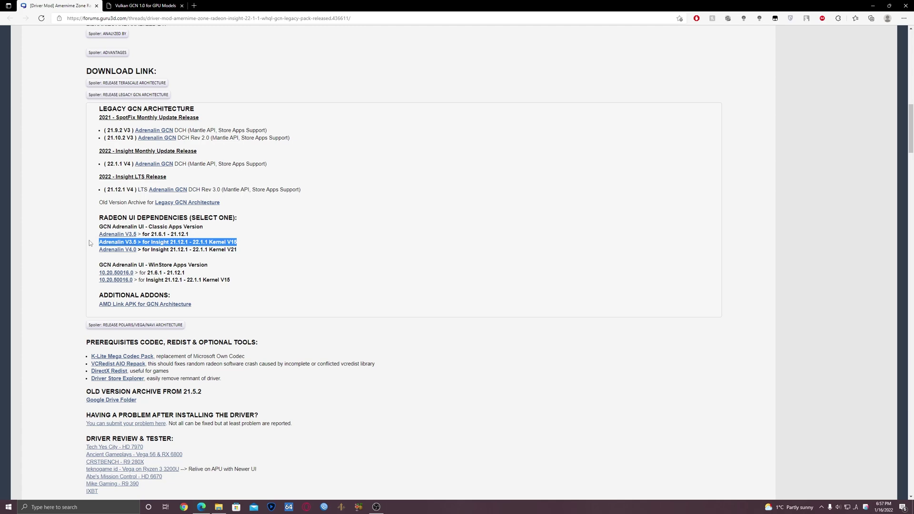
key("ctrl+Tab")
scroll(457, 257, "down", 4)
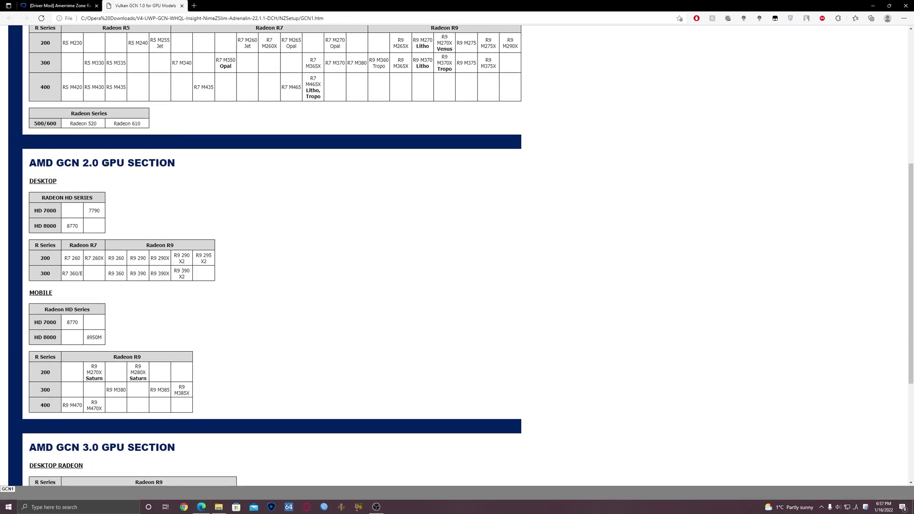
left_click_drag(29, 162, 117, 174)
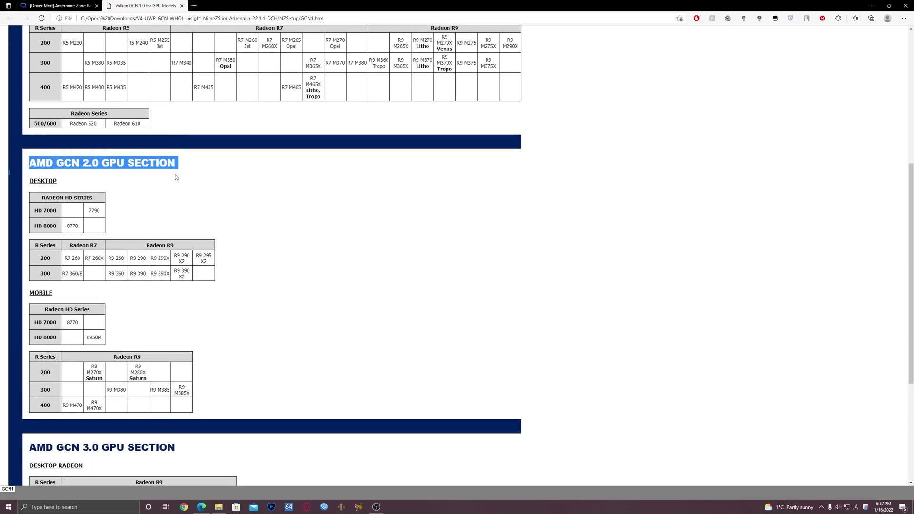
left_click(171, 232)
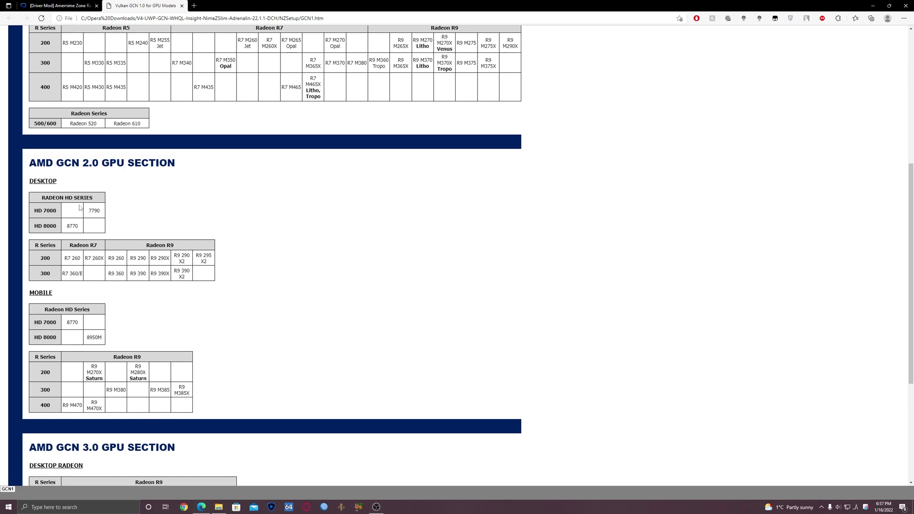
Step: Review the AMD GCN 3.0 section and the forum's Adrenalin V3.5 for Insight dependency line
left_click(69, 6)
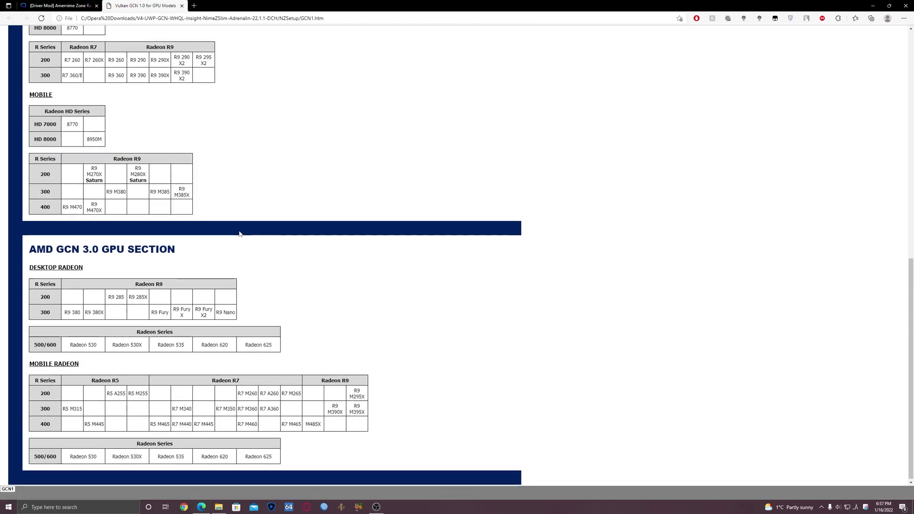
left_click_drag(28, 248, 181, 256)
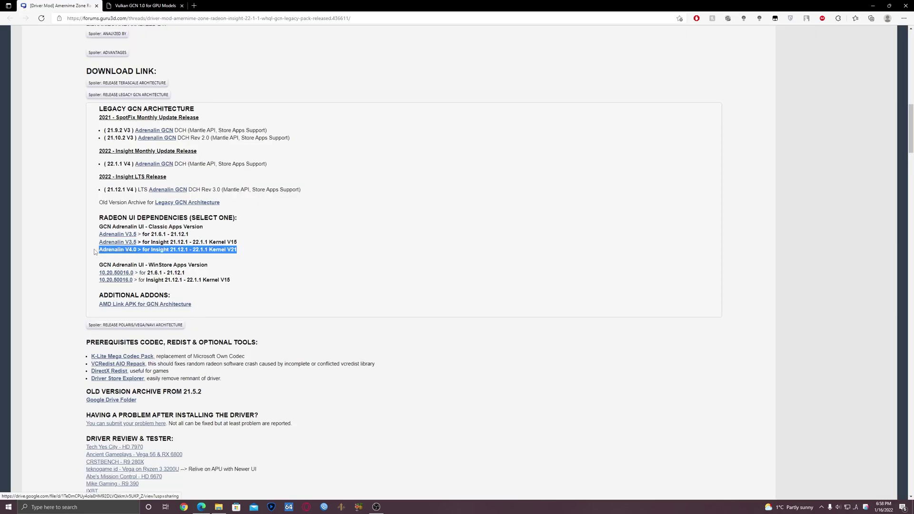
left_click(151, 6)
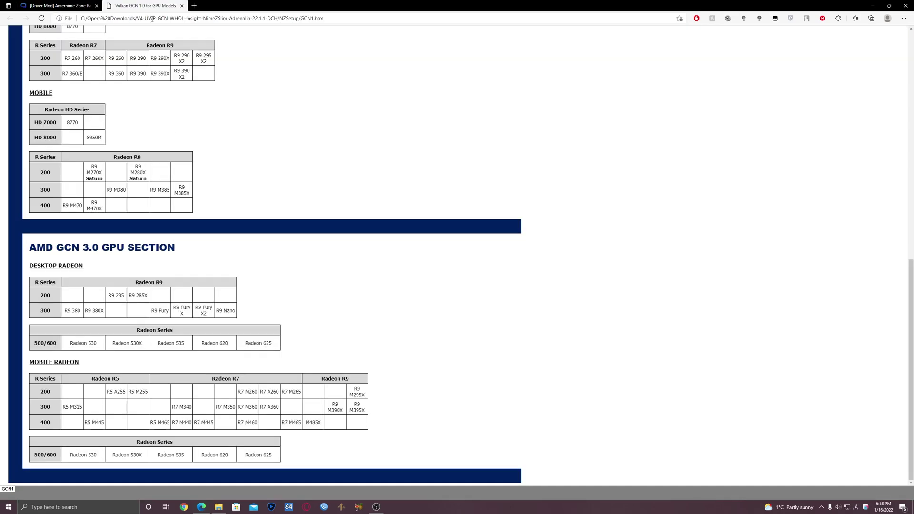
scroll(257, 280, "up", 2)
scroll(257, 281, "up", 2)
scroll(257, 280, "up", 2)
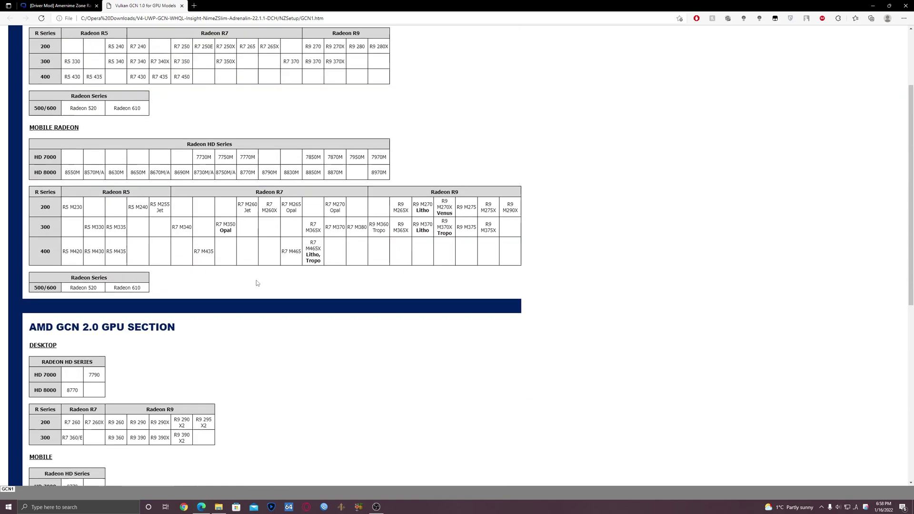
scroll(256, 281, "up", 1)
scroll(256, 281, "down", 1)
scroll(257, 281, "down", 2)
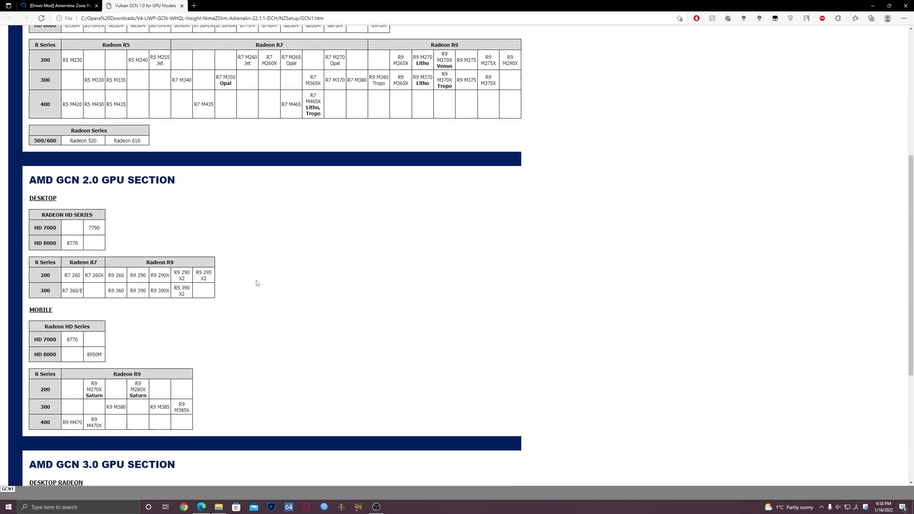
left_click(72, 4)
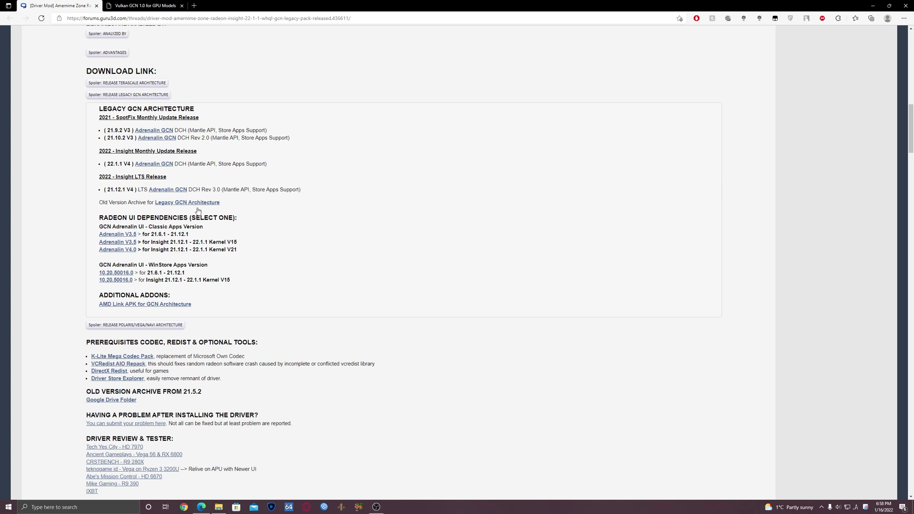
left_click_drag(245, 246, 107, 236)
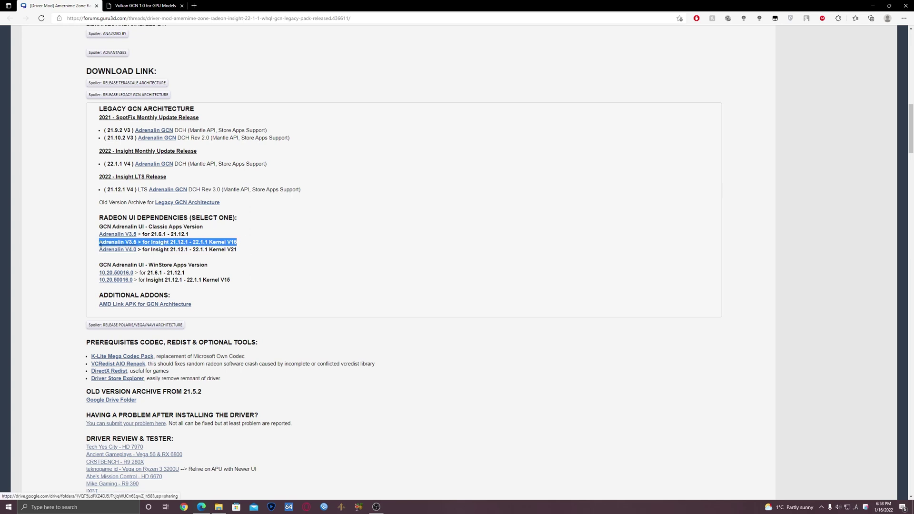
left_click(155, 243)
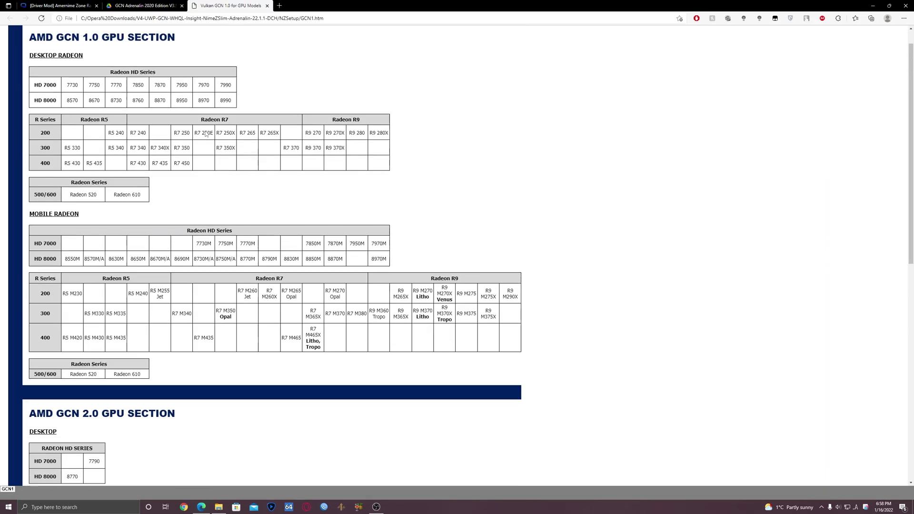
scroll(179, 165, "down", 2)
scroll(150, 211, "down", 2)
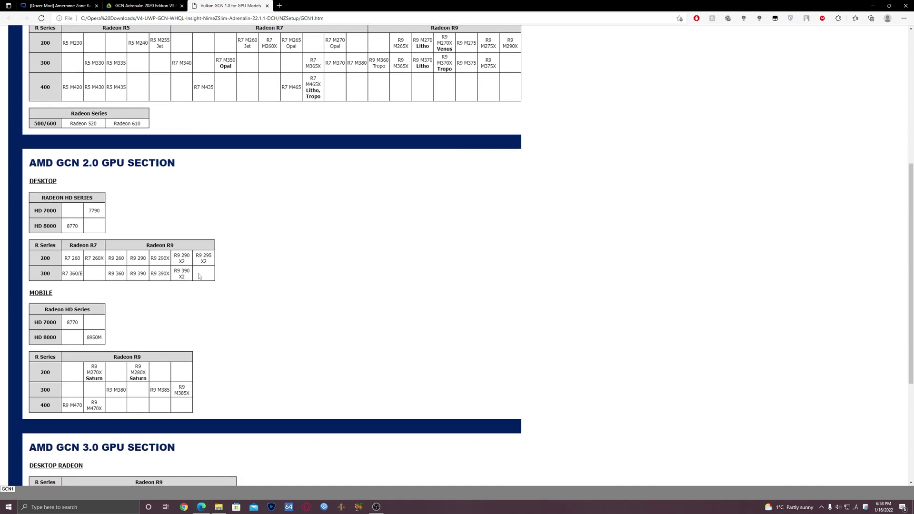
Step: Inspect ccc2_gcn_install.exe in Google Drive without downloading, then close Drive and return to the thread
left_click_drag(200, 275, 125, 270)
left_click(126, 270)
left_click(134, 5)
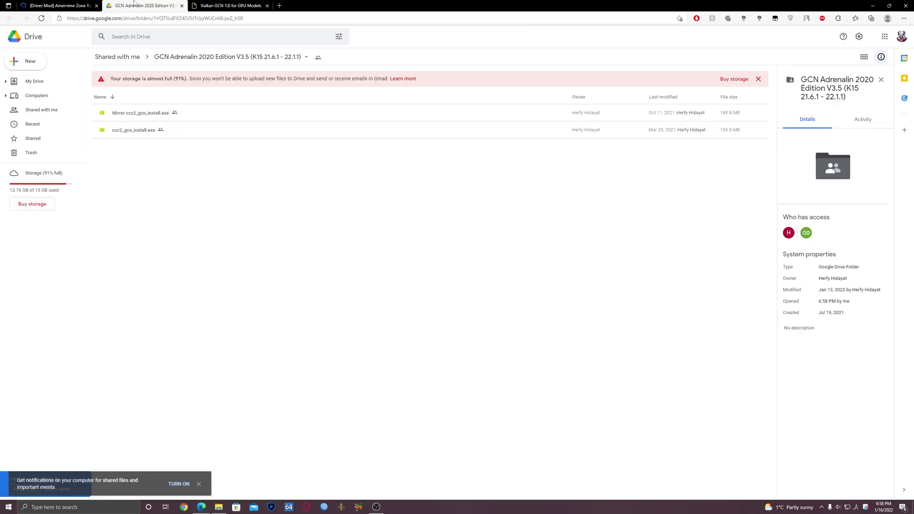
right_click(143, 134)
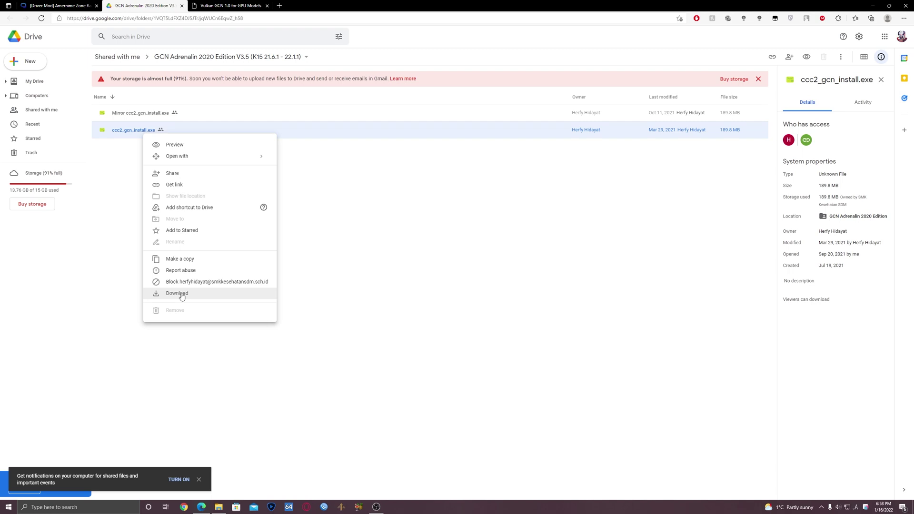
left_click(326, 273)
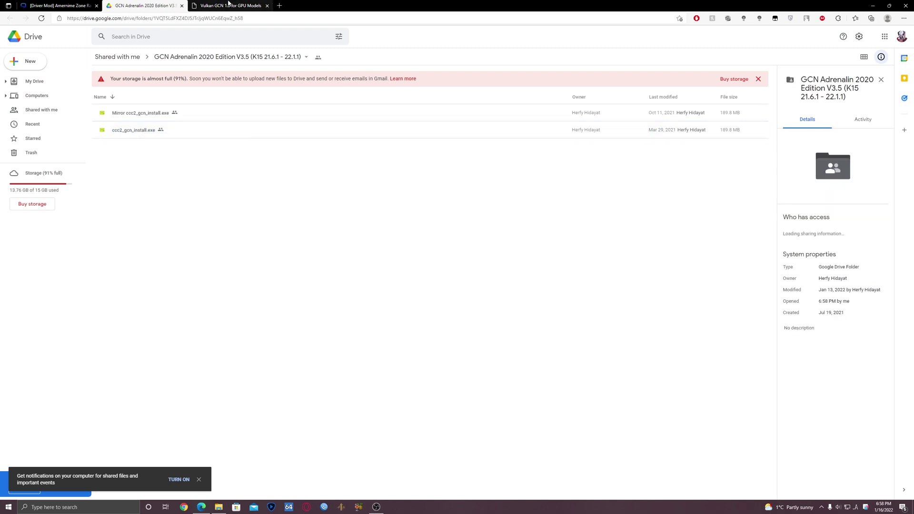
left_click(183, 5)
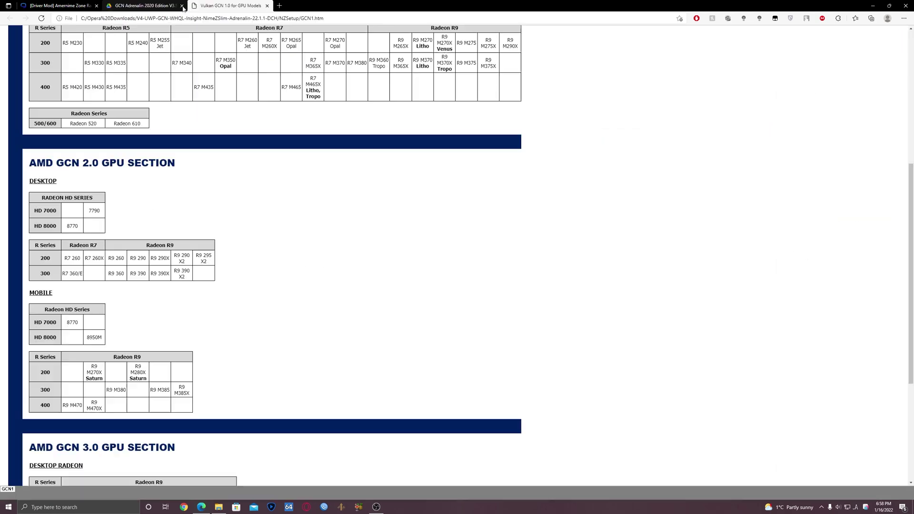
left_click(85, 4)
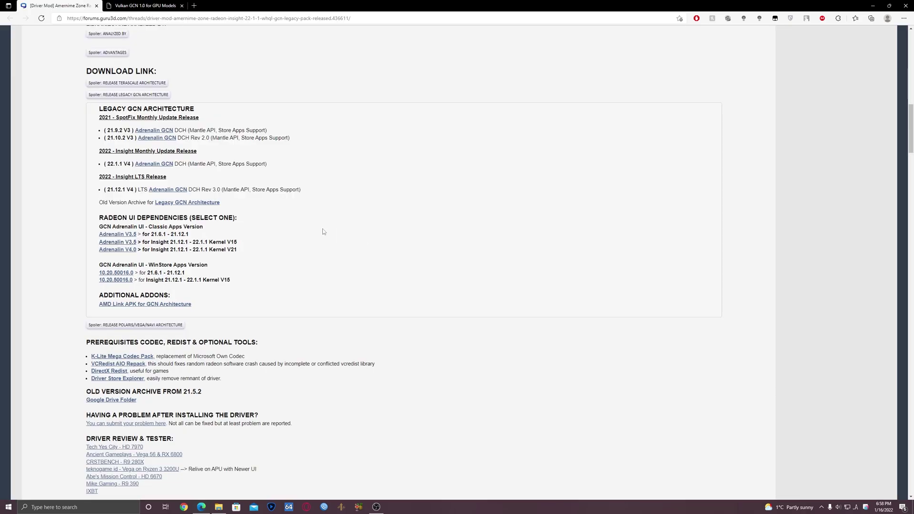
scroll(324, 230, "up", 4)
Step: Extract the Adrenalin 22.1.1 .7z with 7-Zip into a V4-UWP-GCN-WHQL-Insight-NimeZSlim-Adrenalin-22.1.1-DCH folder
left_click(218, 507)
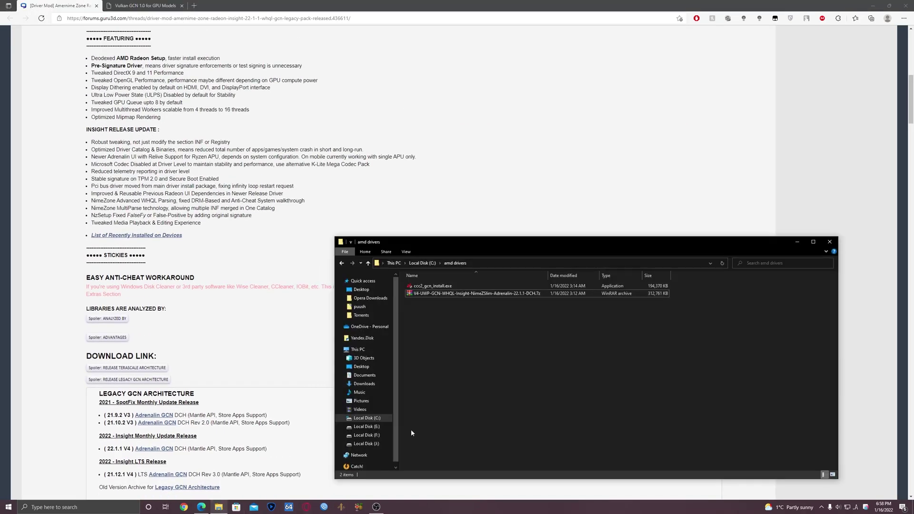
left_click_drag(431, 292, 432, 331)
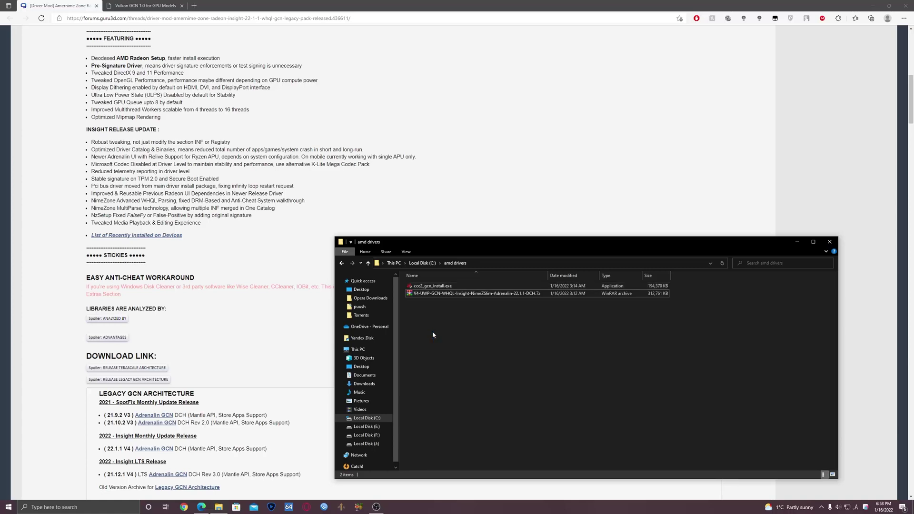
left_click(431, 296)
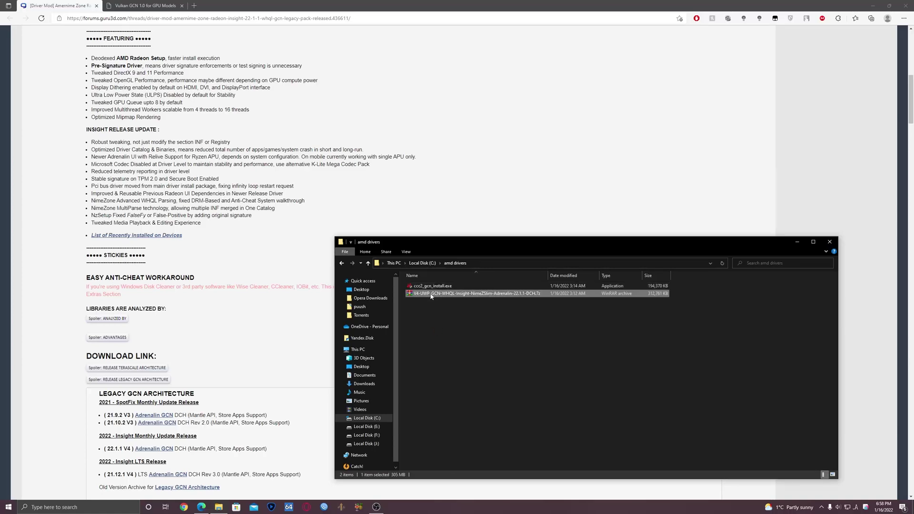
right_click(462, 298)
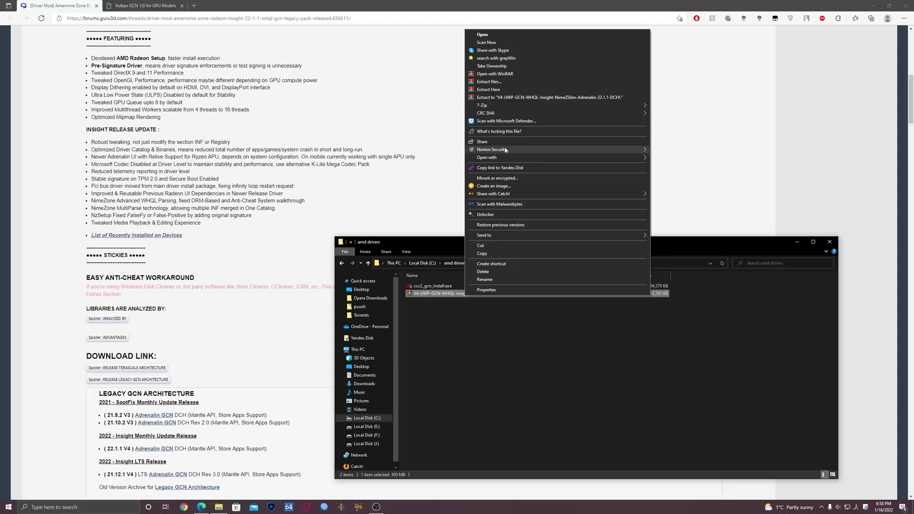
mouse_move(483, 105)
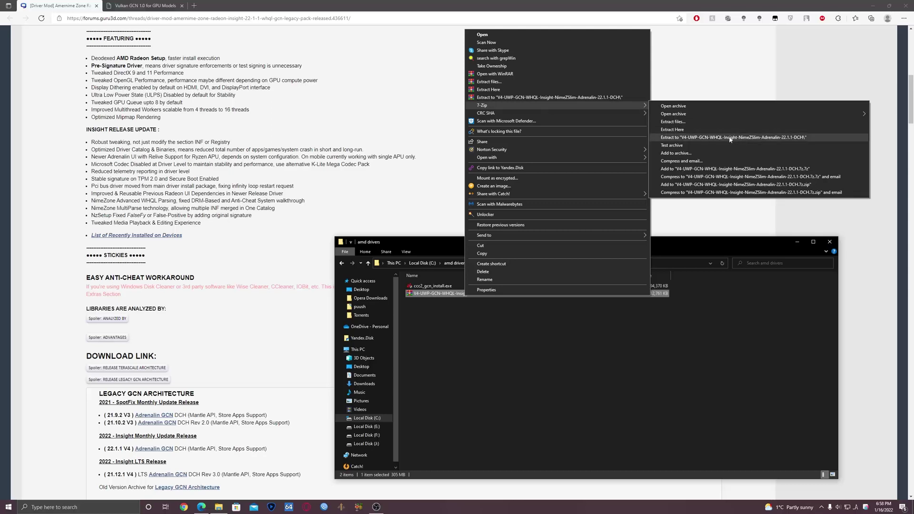
left_click(699, 138)
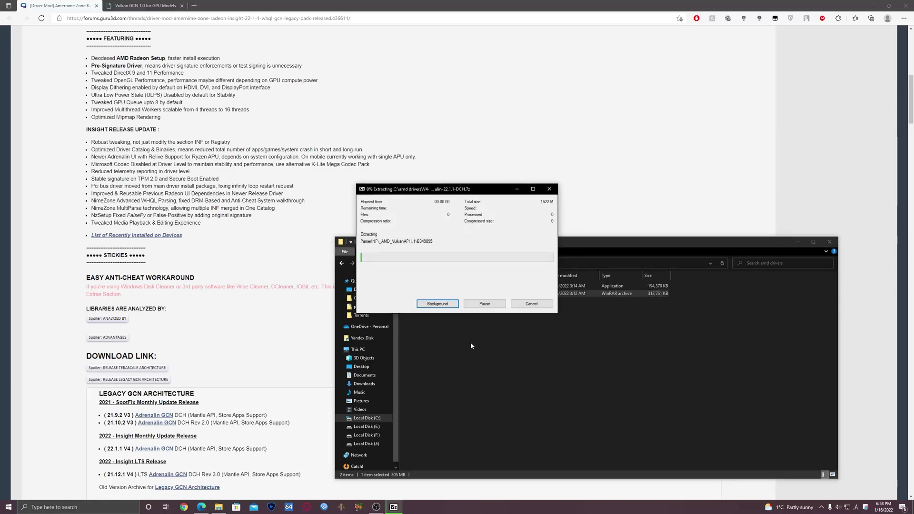
left_click_drag(456, 190, 338, 130)
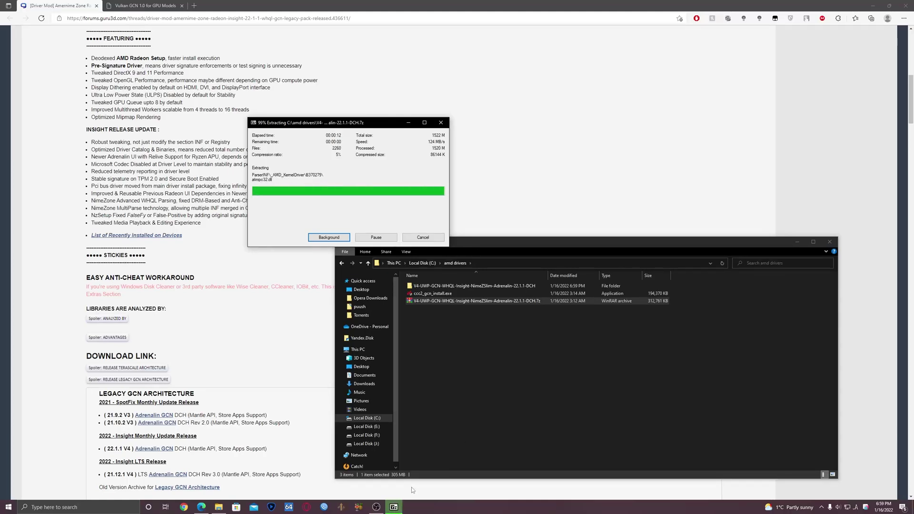
Step: Copy ccc2_gcn_install.exe from the amd drivers folder
left_click(376, 507)
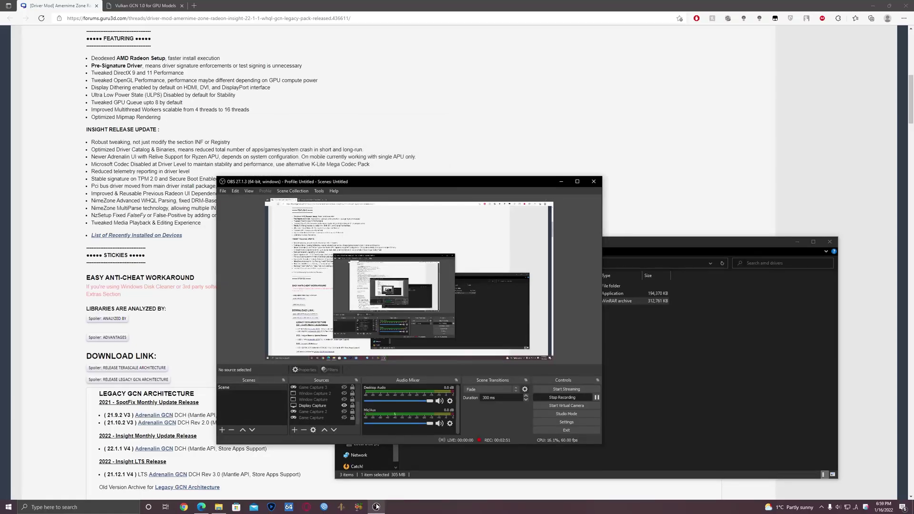
left_click(376, 507)
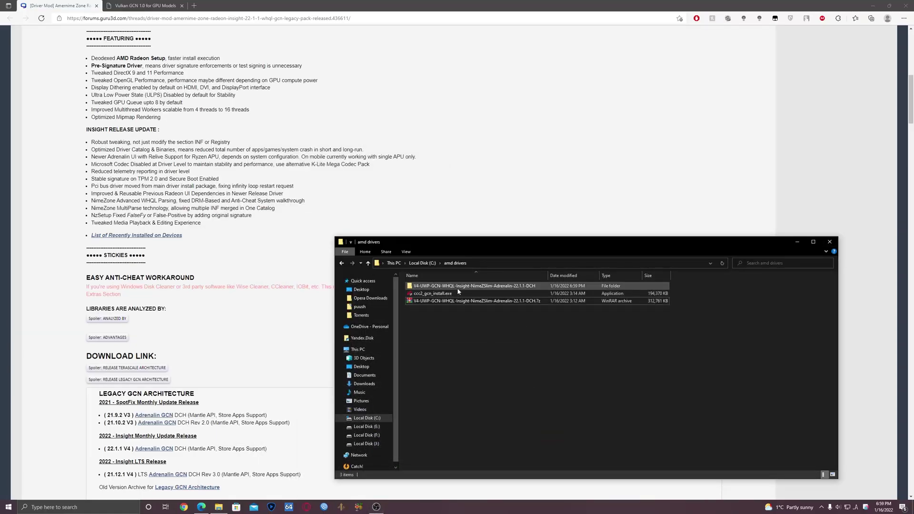
left_click(430, 294)
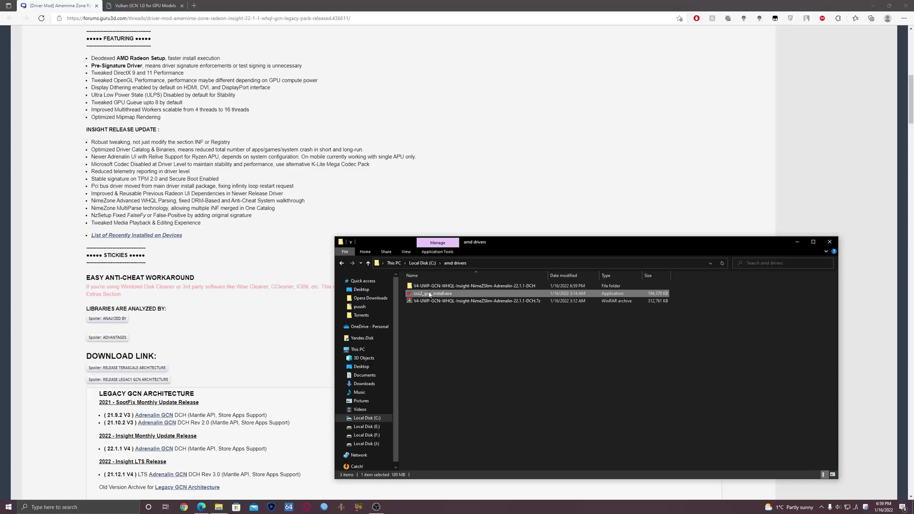
right_click(428, 293)
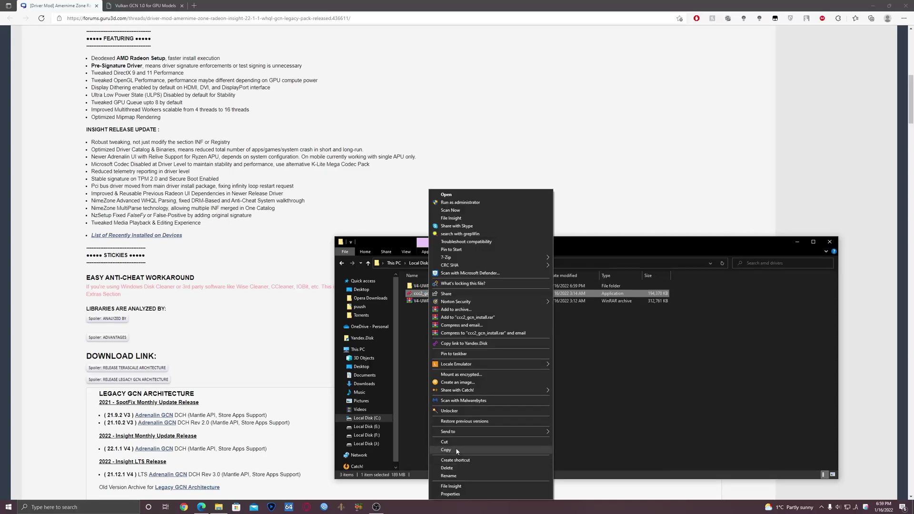
left_click(455, 444)
Step: Paste it into the V4-UWP-GCN Dependencies_GCN folder, then go back up to the driver folder
double_click(429, 286)
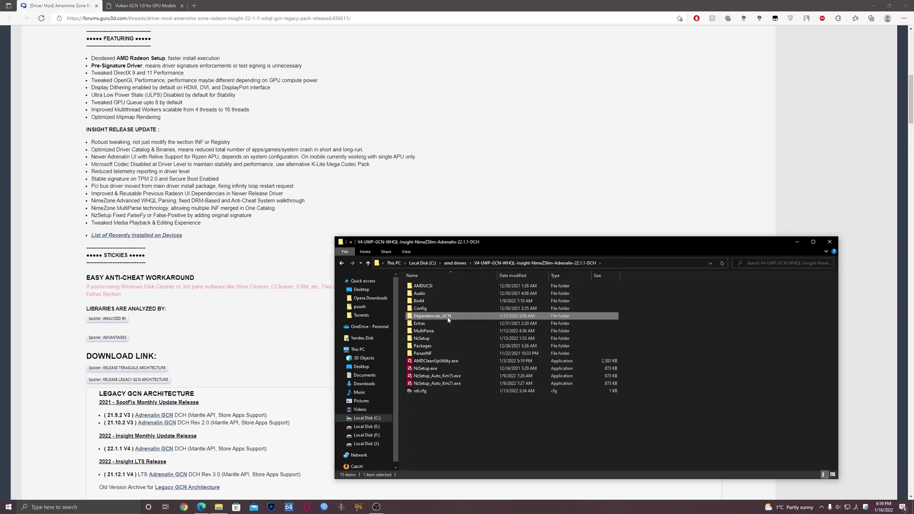
double_click(448, 319)
right_click(449, 319)
left_click(465, 377)
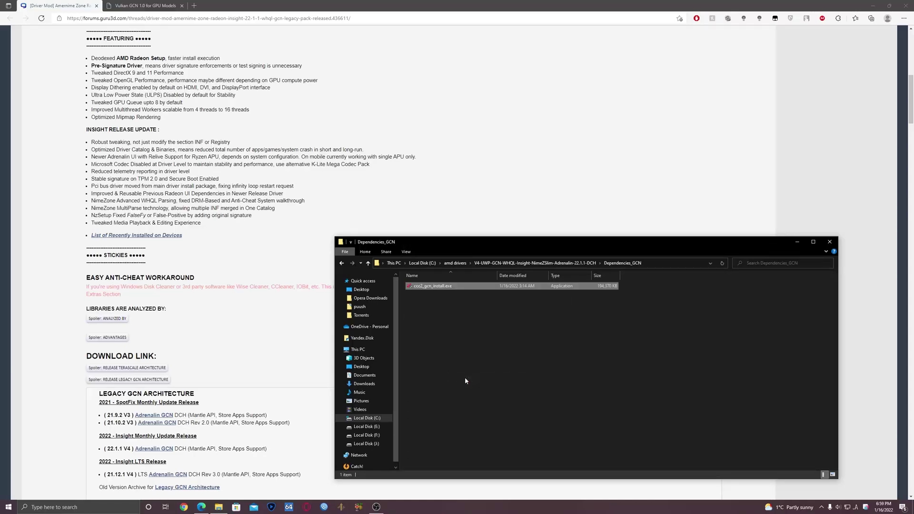
left_click(577, 264)
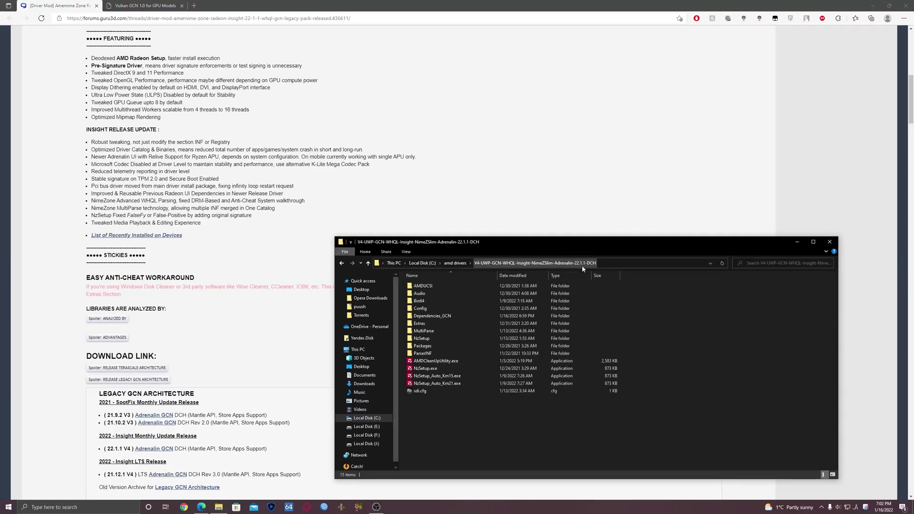
Step: Run NzSetup.exe as administrator and focus its installer console
left_click(421, 369)
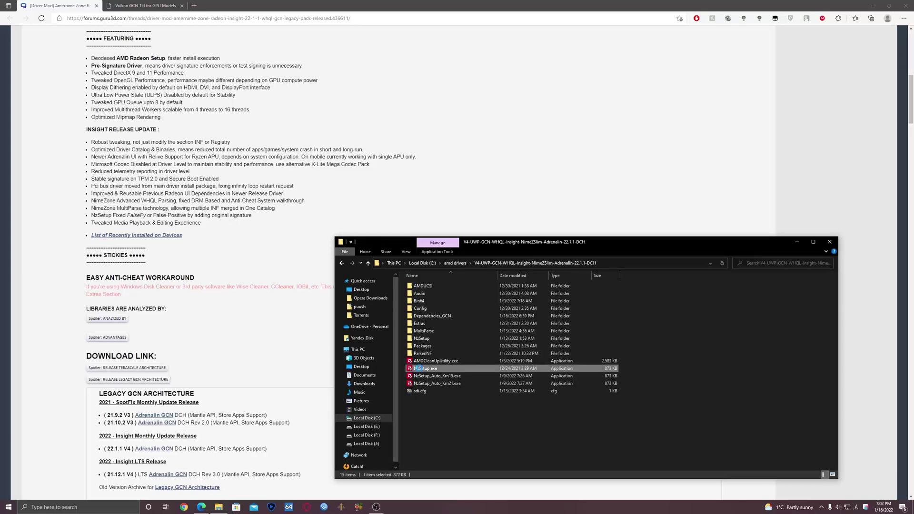
right_click(420, 369)
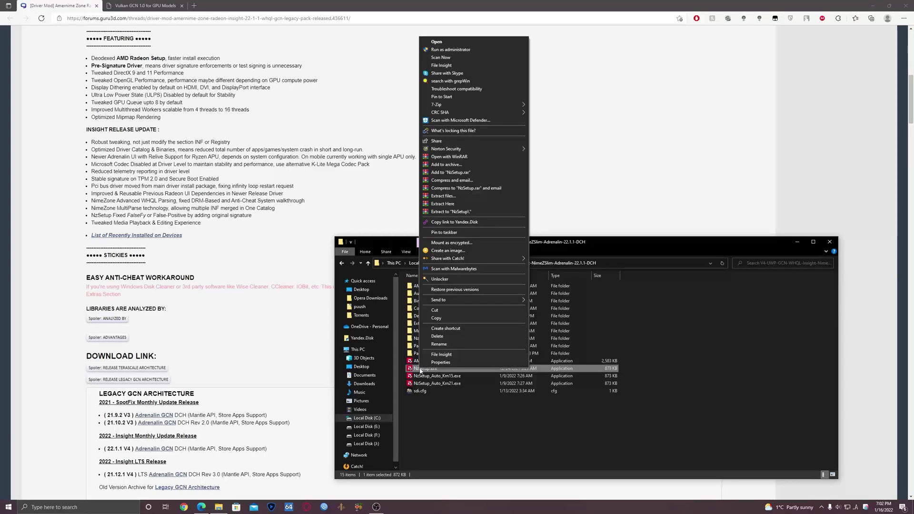
left_click(464, 49)
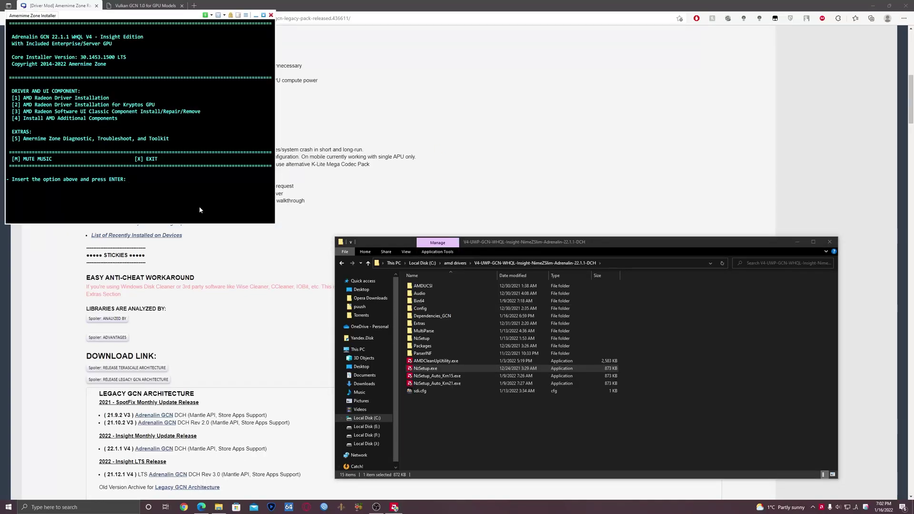
left_click(162, 196)
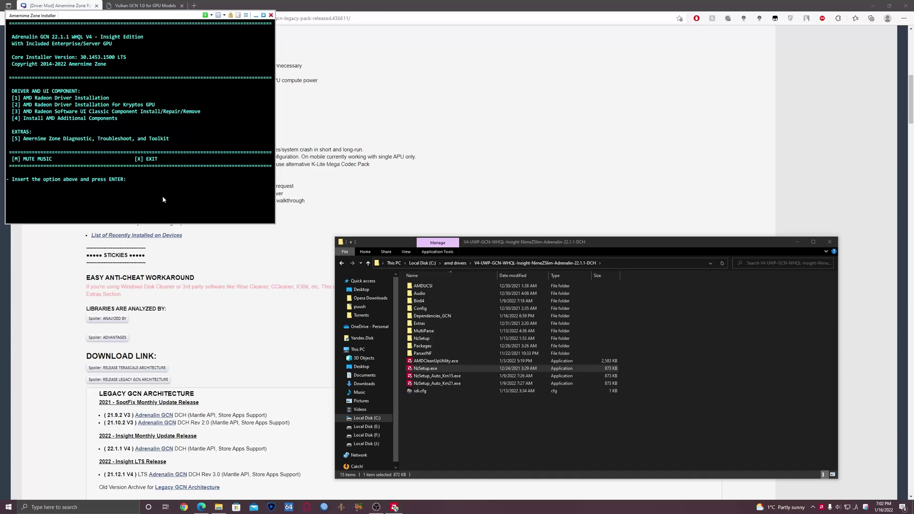
type("5")
Step: Choose toolkit option 5, then option 14 to disable Windows Update driver updates, and exit
key("Return")
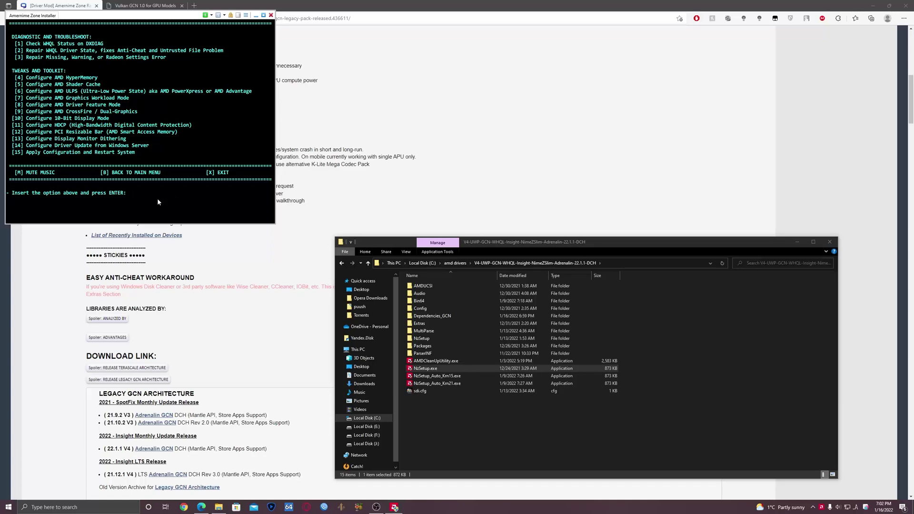
type("14")
key("Return")
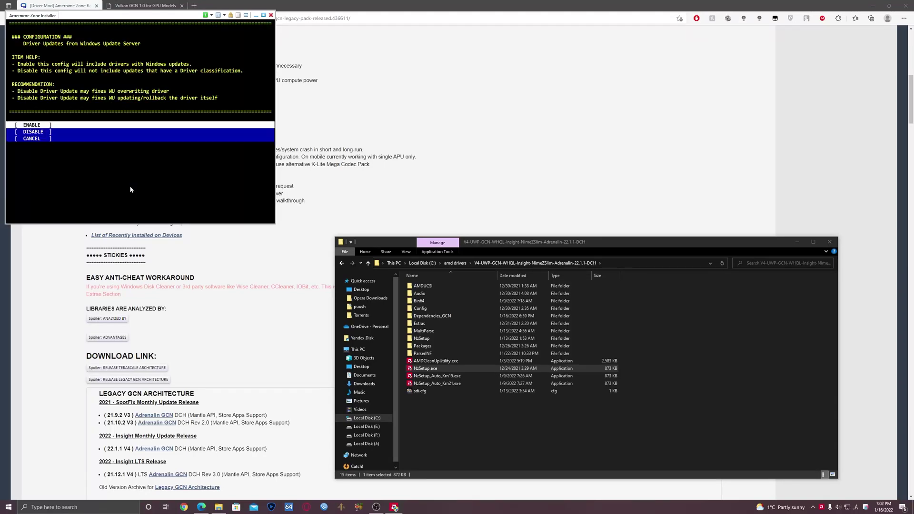
key("Down")
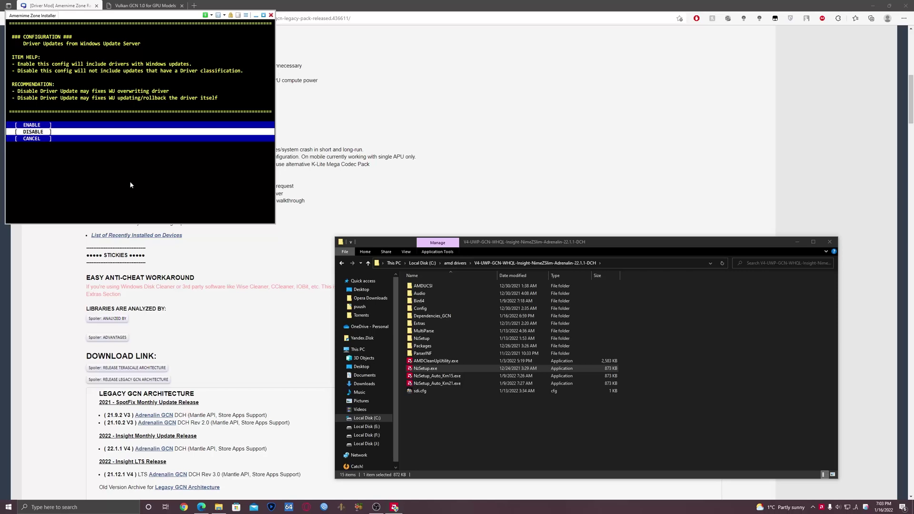
key("Return")
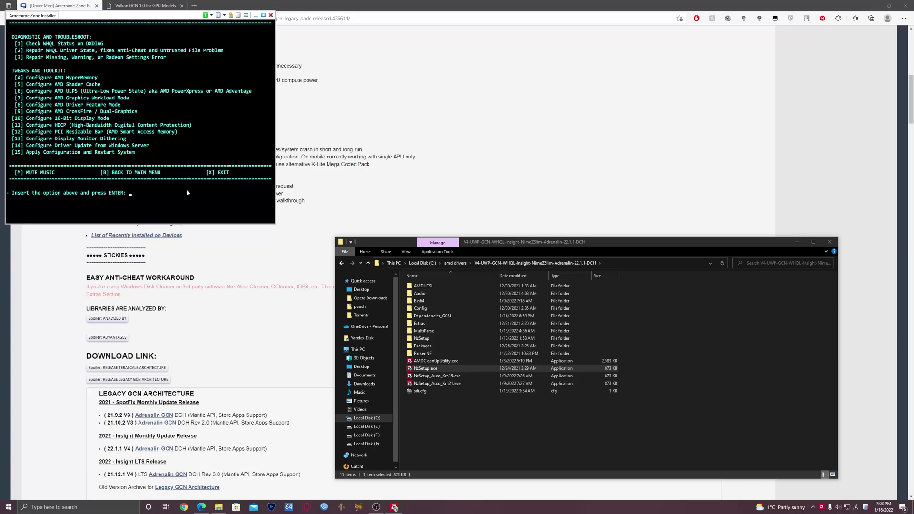
type("x")
key("Return")
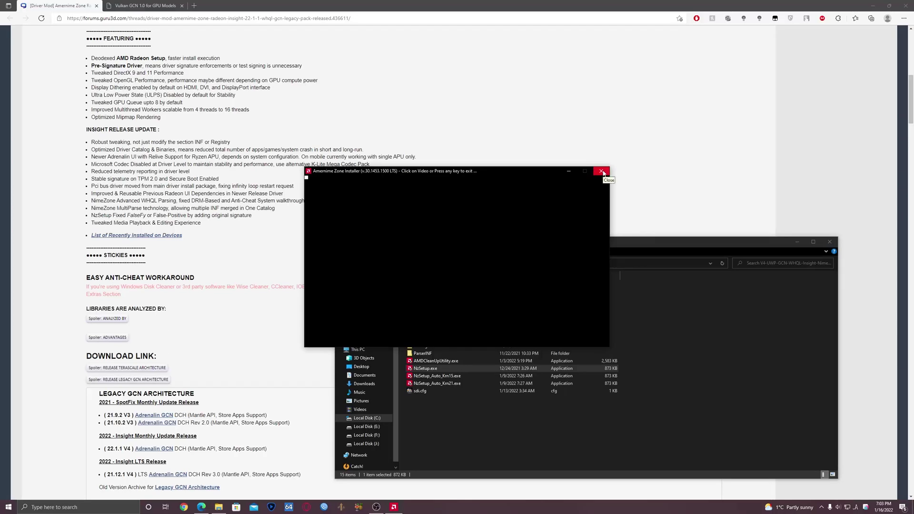
Step: Look at AMDCleanUpUtility.exe's context menu in the driver folder without choosing anything
left_click(657, 357)
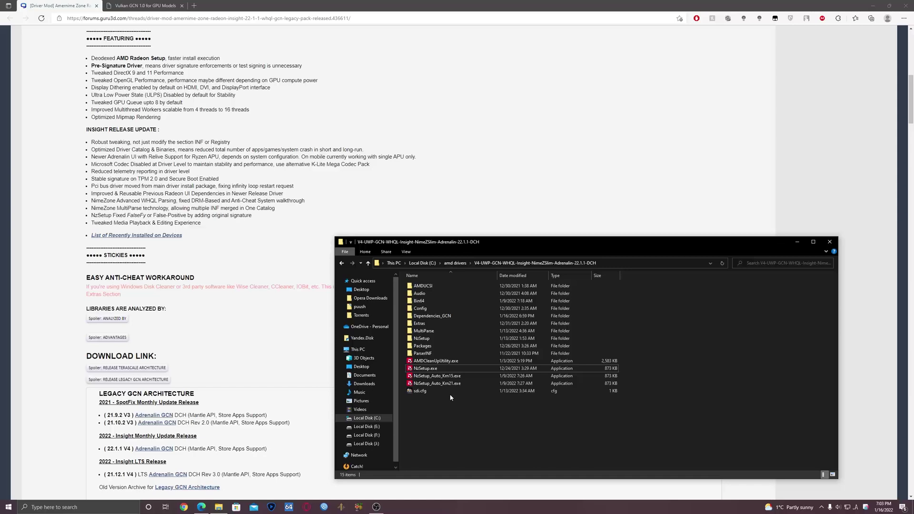
mouse_move(436, 360)
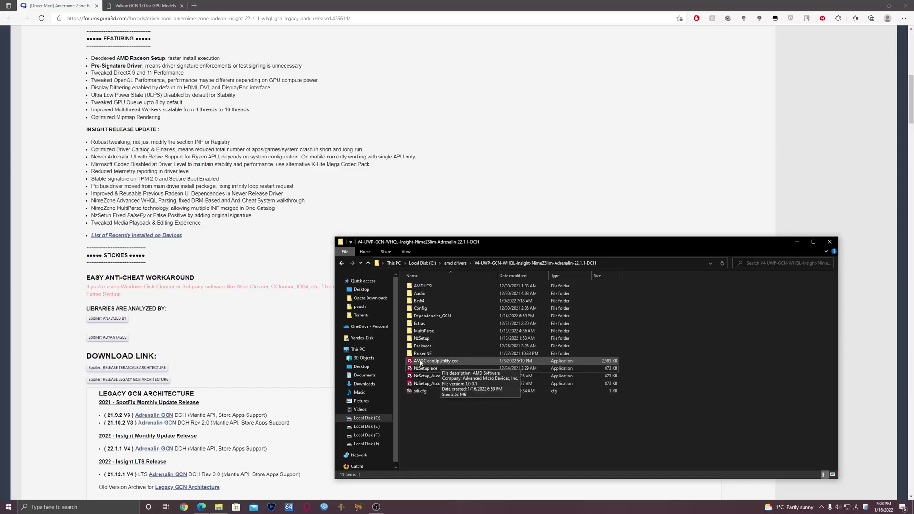
right_click(434, 364)
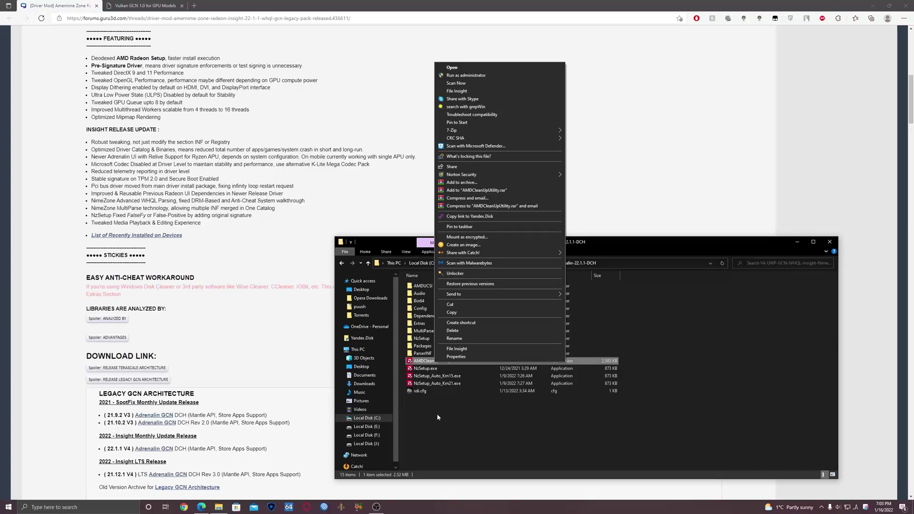
left_click(407, 400)
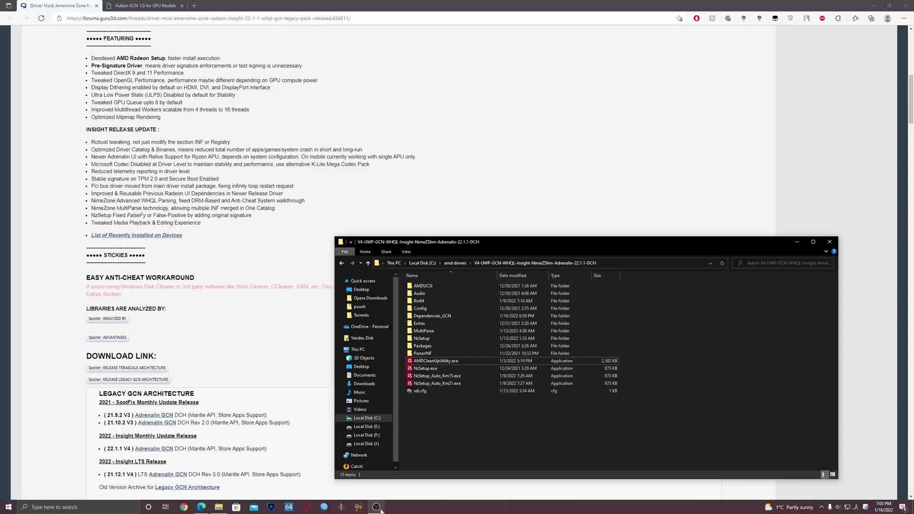
mouse_move(377, 507)
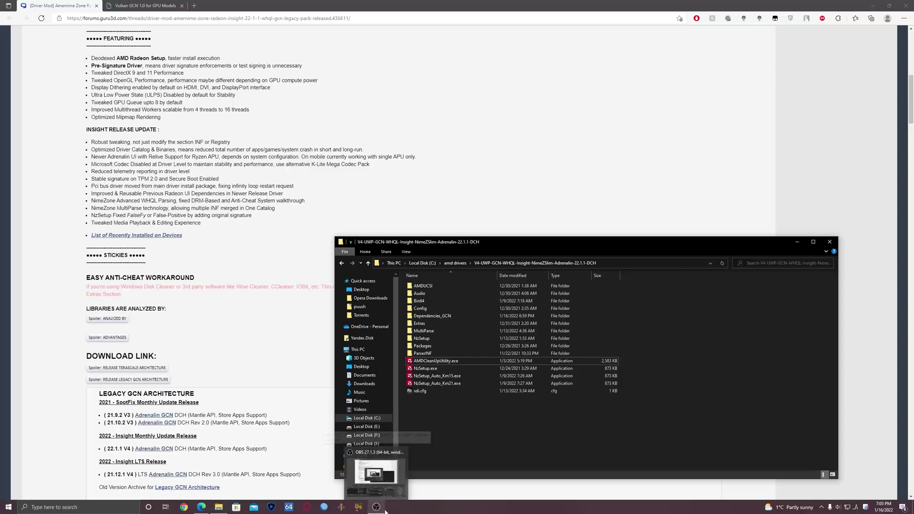
left_click(385, 507)
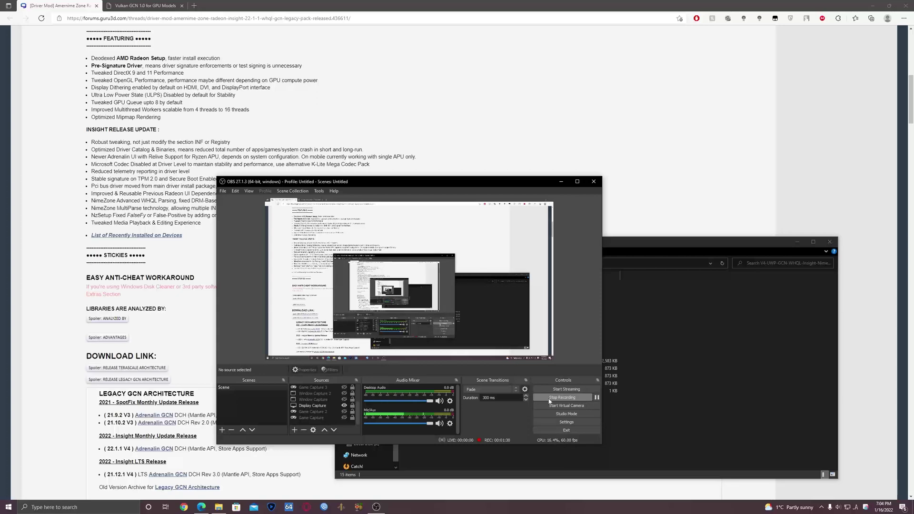
Step: Launch AMDCleanUpUtility.exe and move the screen recorder aside to reveal its safe-mode prompt
left_click(650, 409)
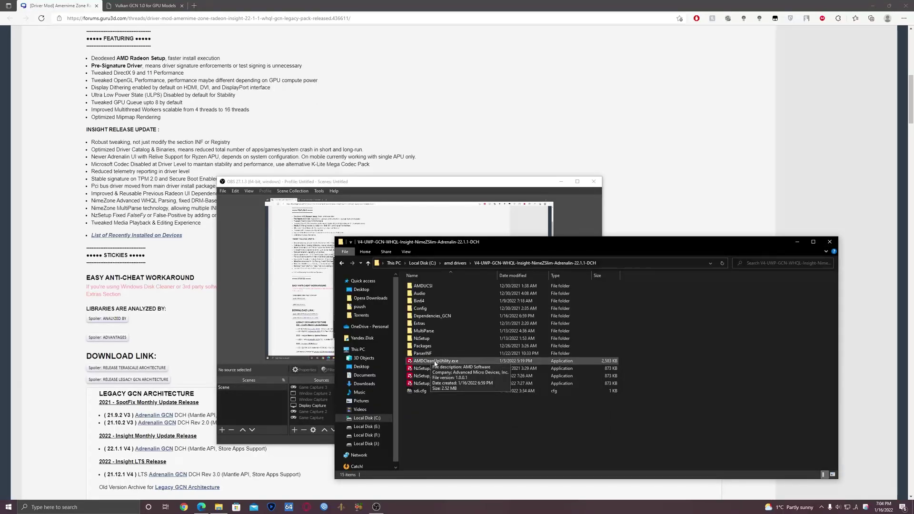
left_click(408, 362)
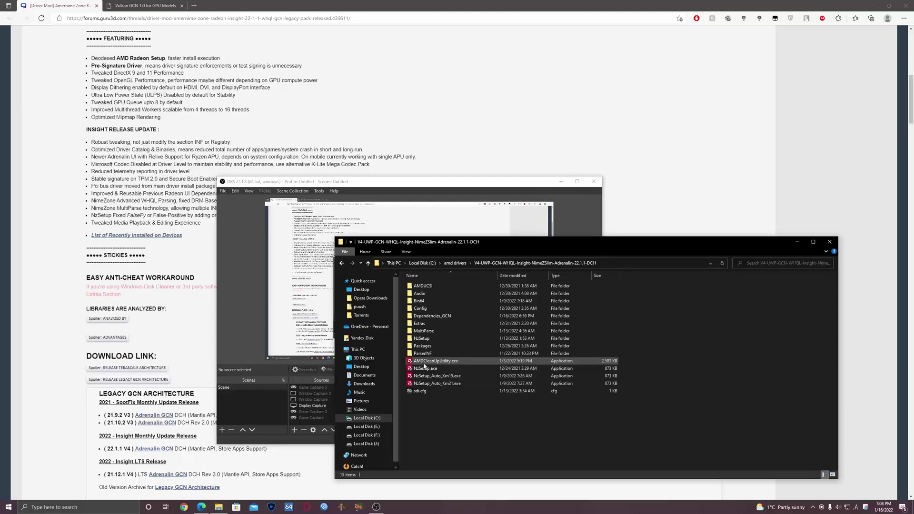
left_click(258, 411)
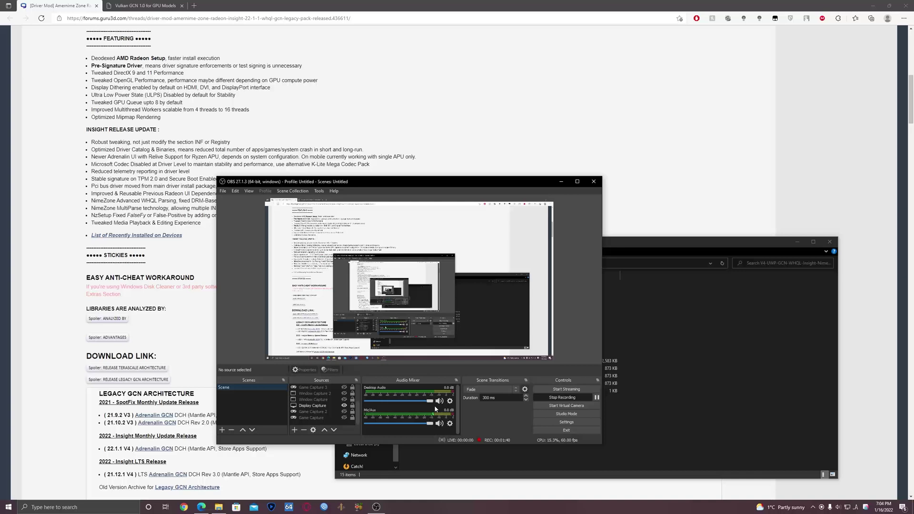
left_click(566, 398)
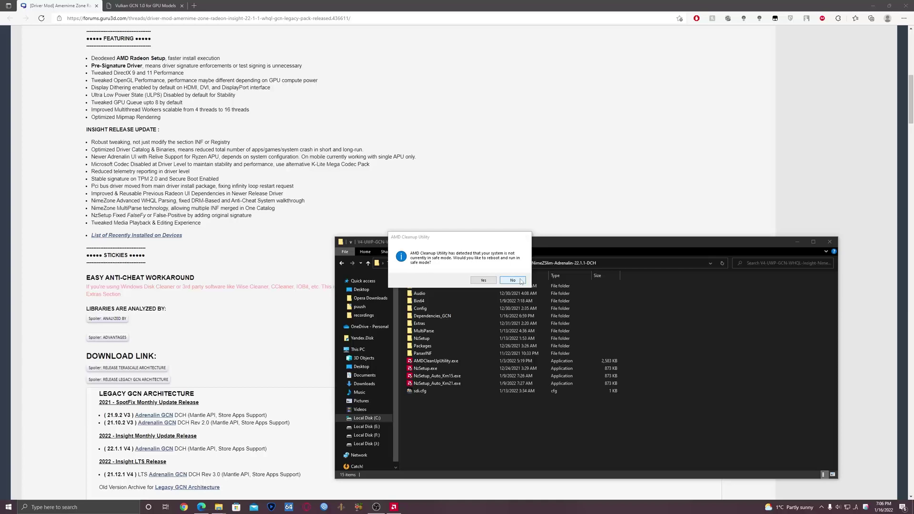
Step: Decline the safe-mode reboot, finish the AMD driver cleanup, and switch to the recorder
left_click(512, 280)
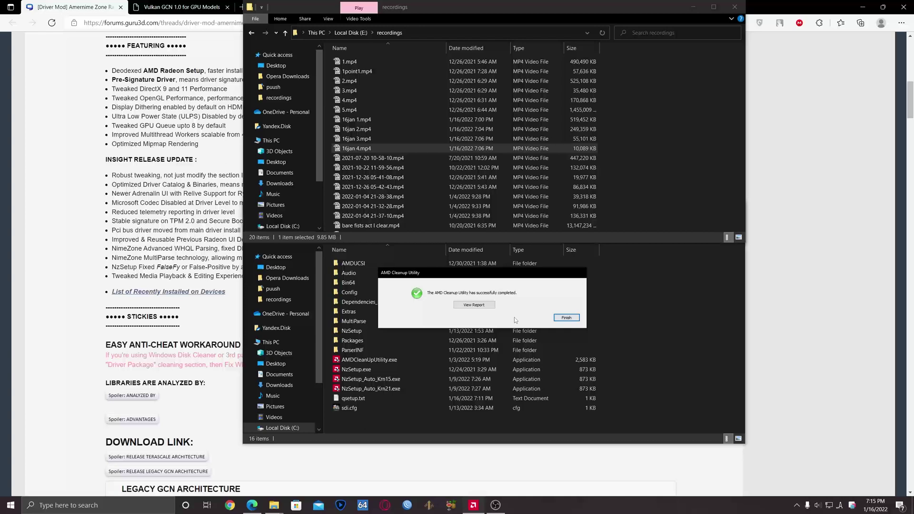
left_click(563, 319)
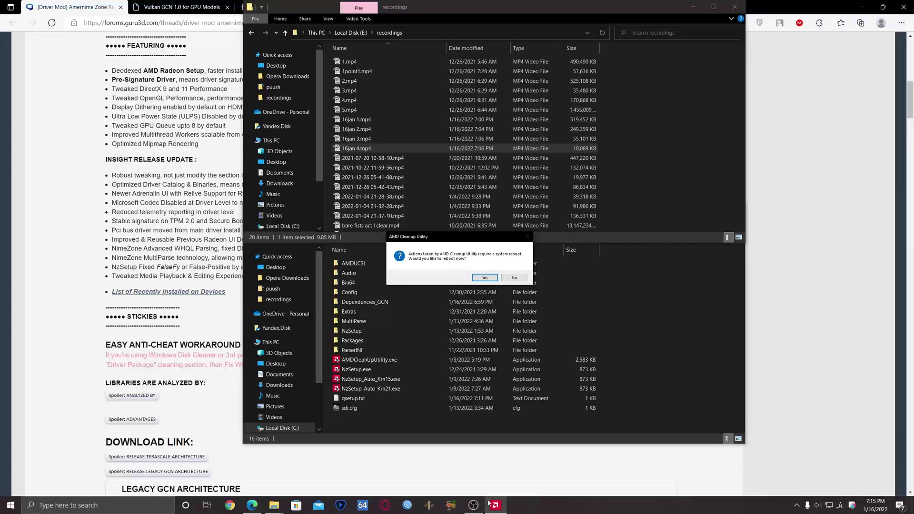
left_click(473, 505)
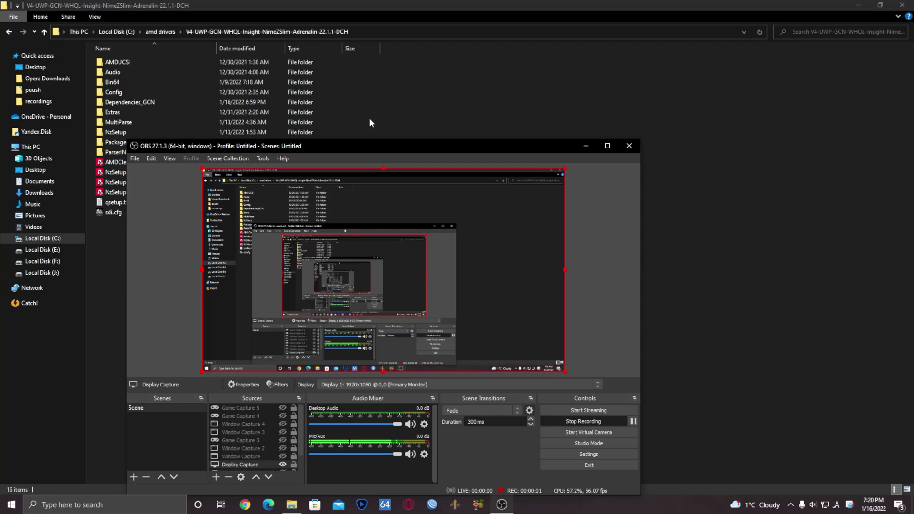
Step: Select NzSetup_Auto_Krn15.exe in the driver folder and try launching it
left_click(450, 99)
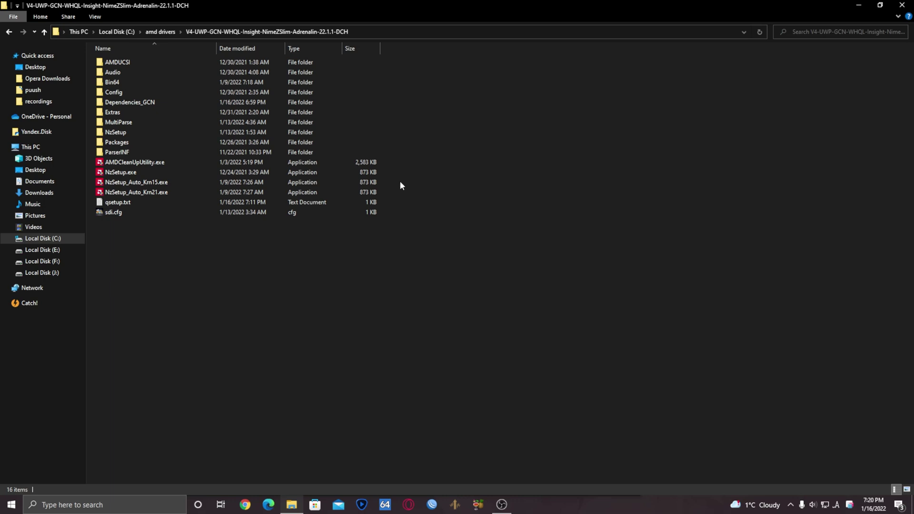
left_click_drag(400, 183, 151, 190)
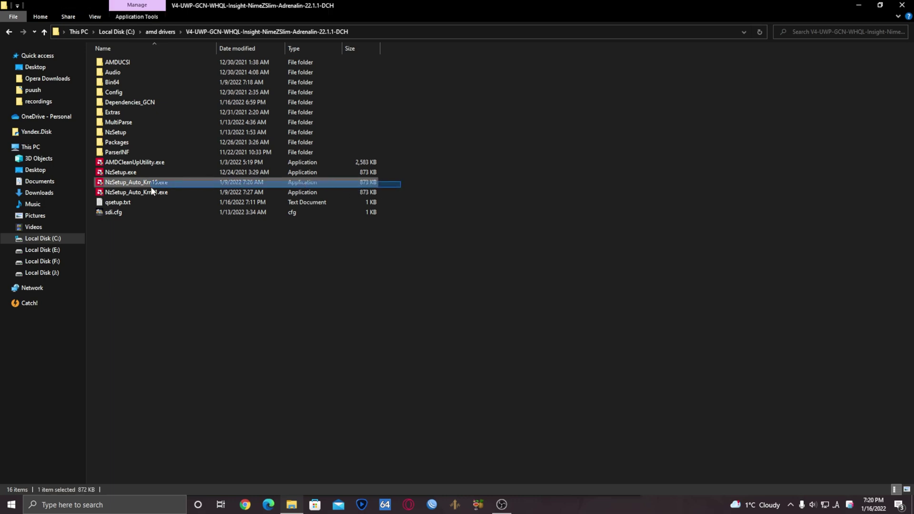
left_click_drag(151, 189, 137, 186)
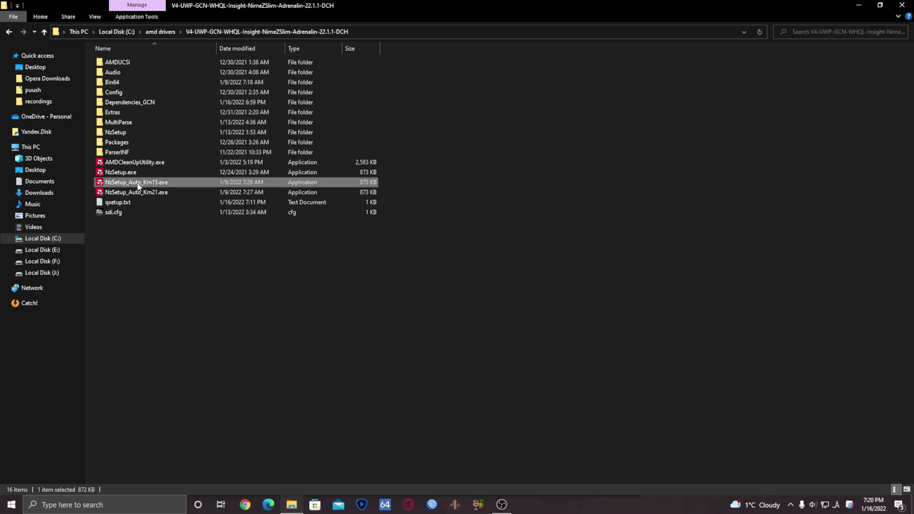
double_click(138, 185)
right_click(151, 164)
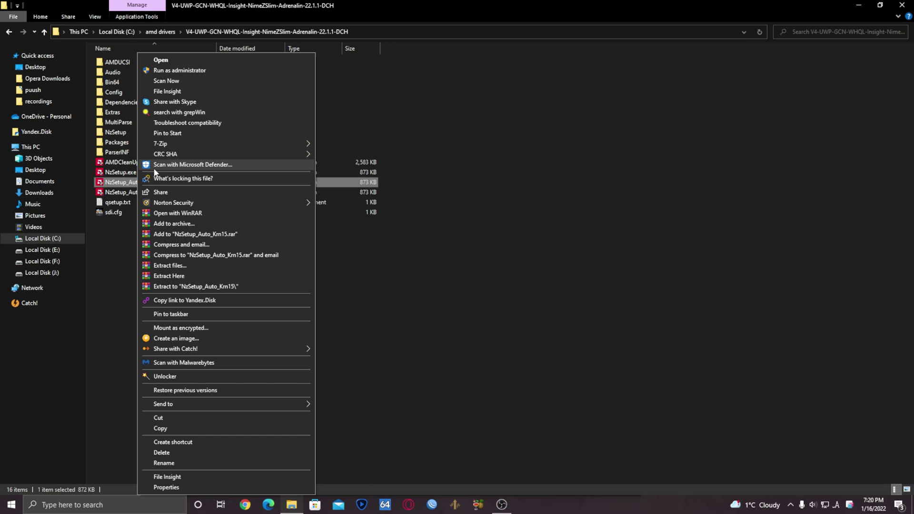
left_click(121, 196)
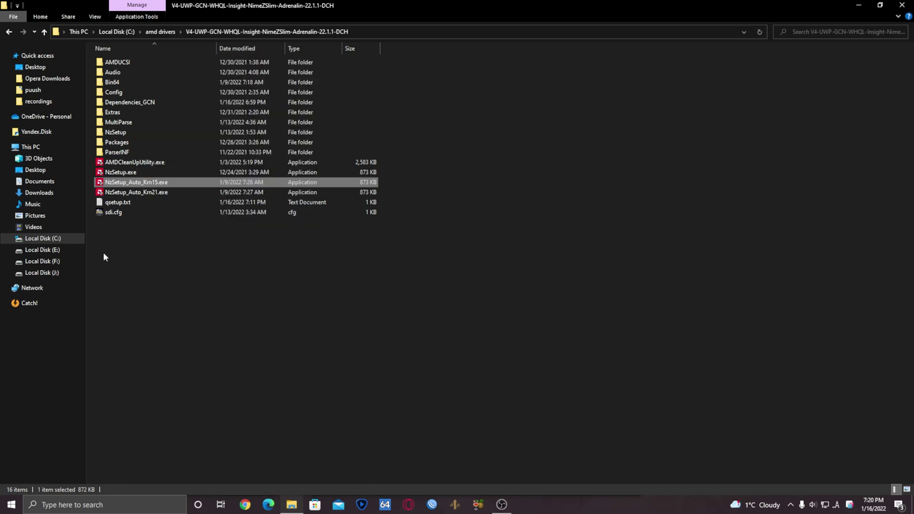
Step: Check ccc2_gcn_install.exe in Dependencies_GCN, then reselect NzSetup_Auto_Krn15.exe in the parent folder
left_click(148, 183)
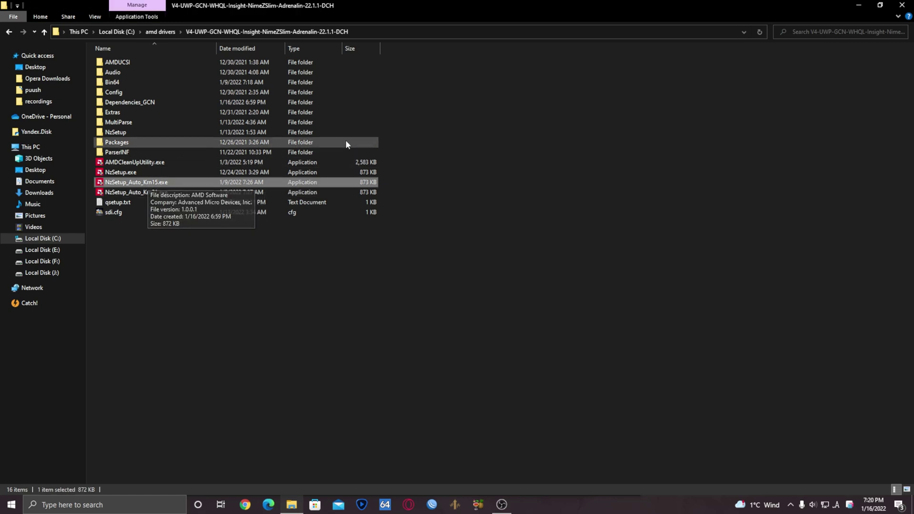
double_click(140, 103)
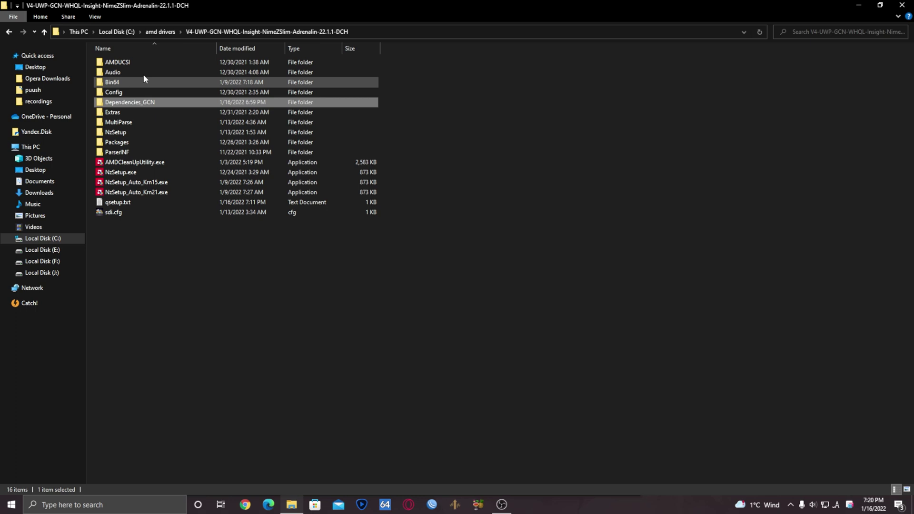
double_click(107, 63)
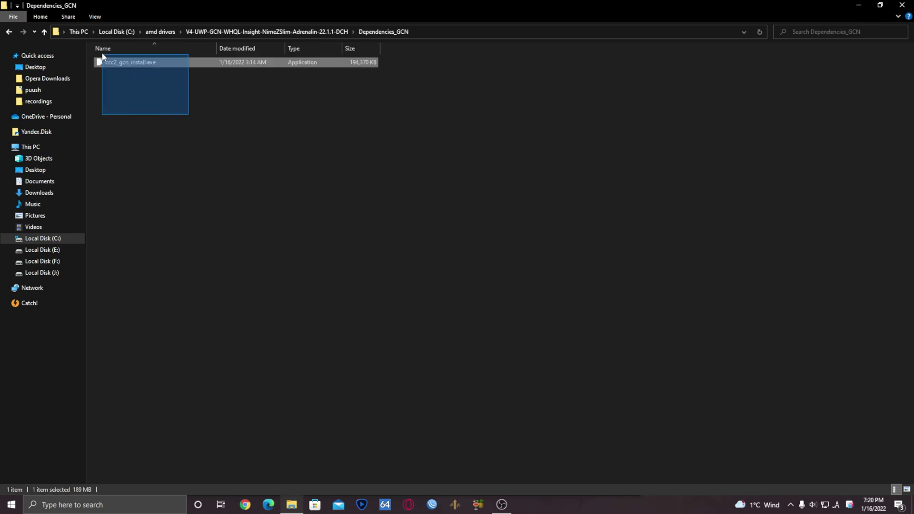
left_click(10, 34)
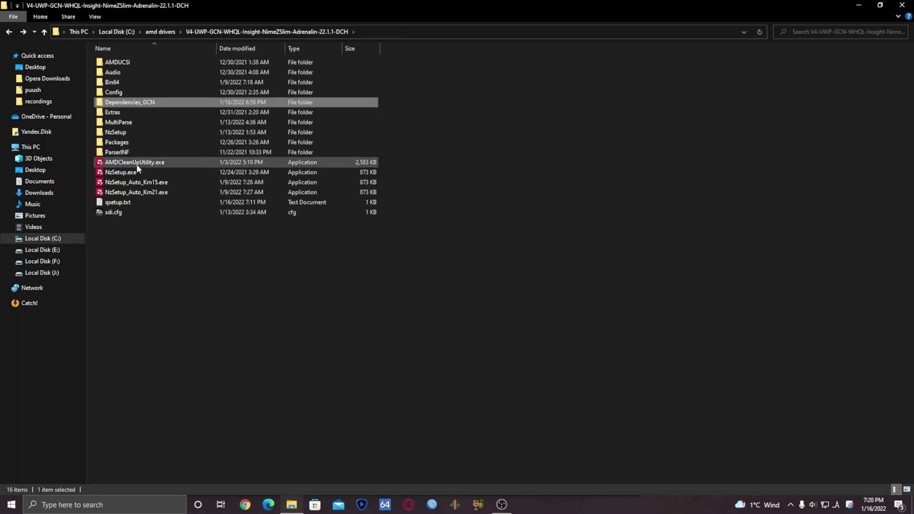
double_click(127, 183)
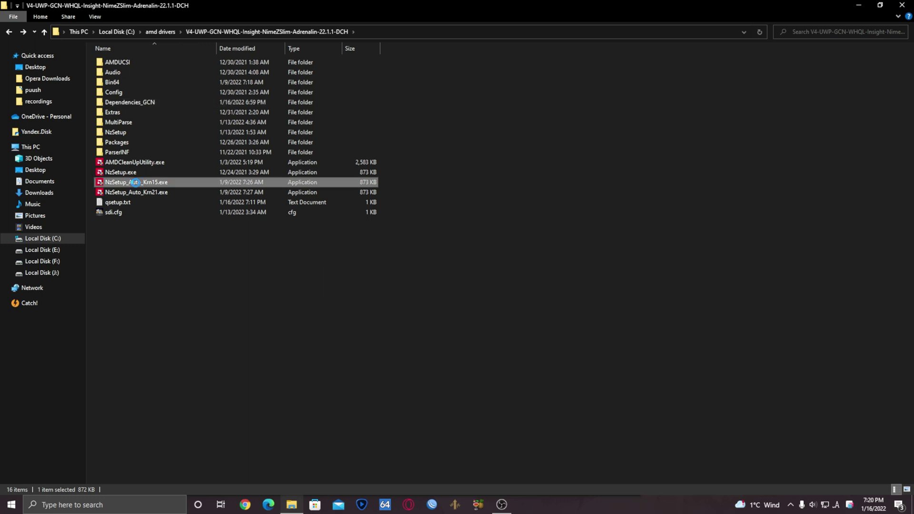
Step: Run NzSetup_Auto_Krn15.exe as administrator and confirm to start the Kernel V15 autosetup
right_click(129, 183)
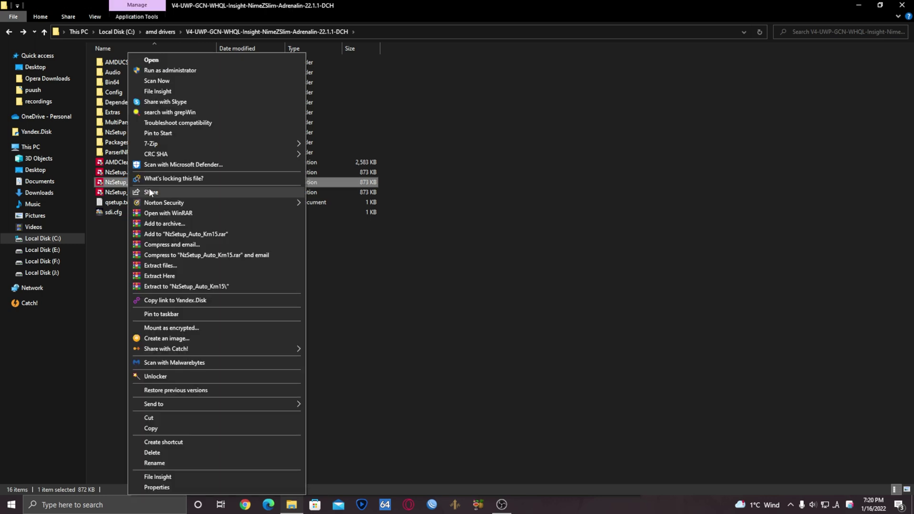
left_click(188, 71)
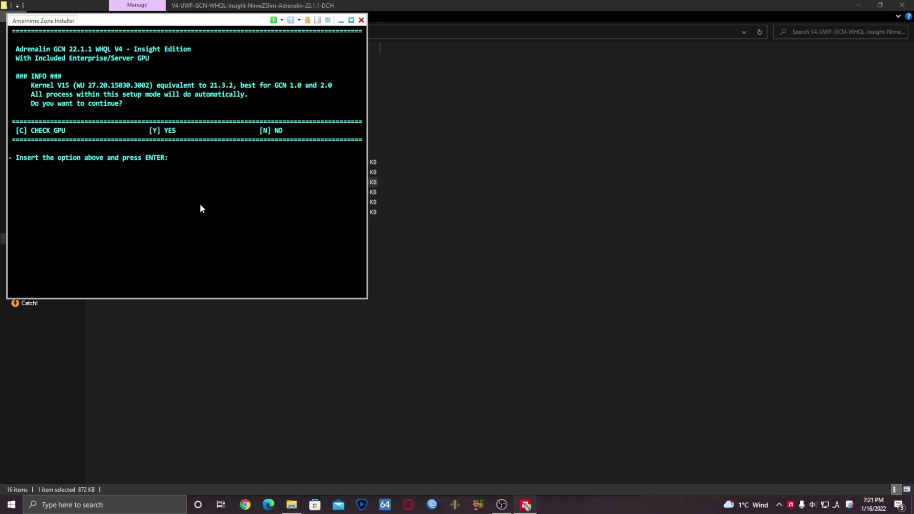
type("y")
key("Return")
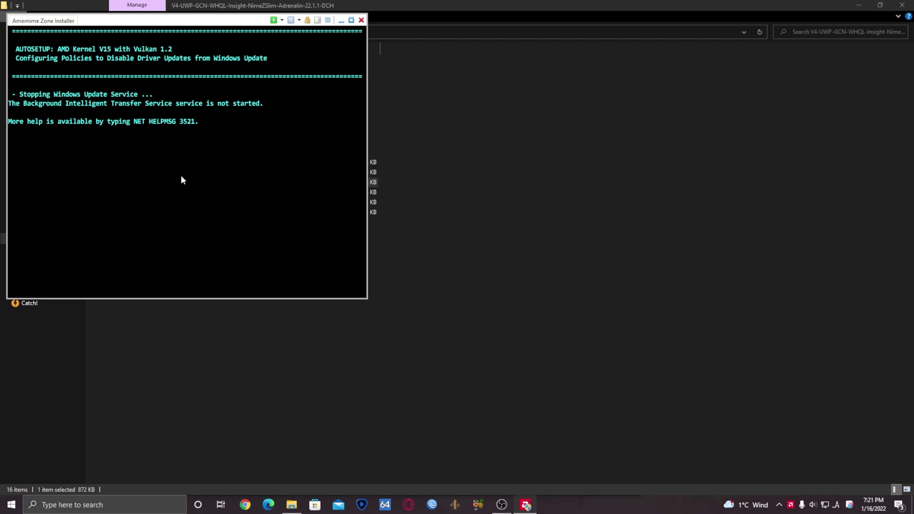
left_click(502, 504)
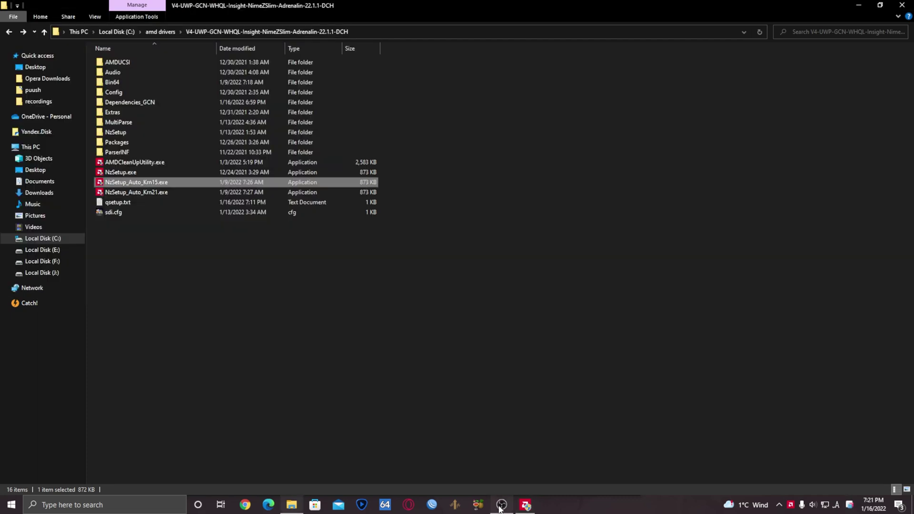
left_click(525, 504)
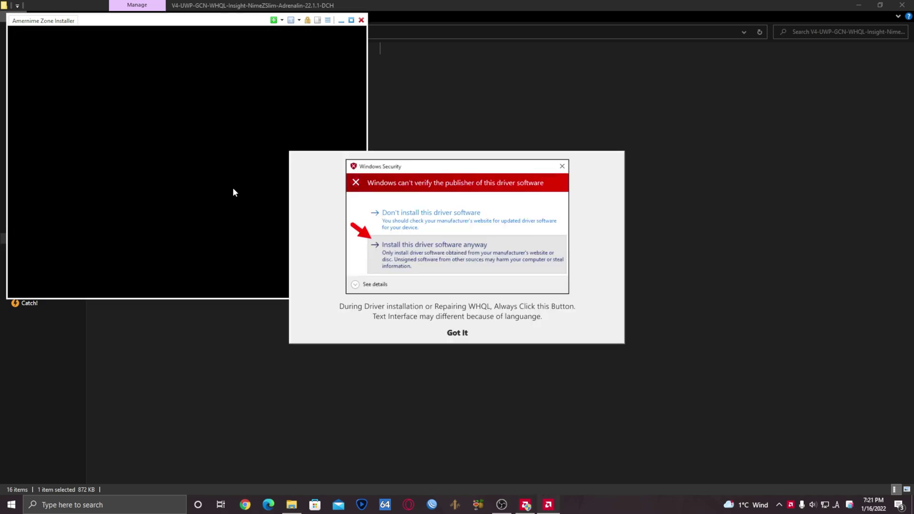
Step: Dismiss the security tip and allow the unsigned AMD driver to install anyway
left_click(456, 333)
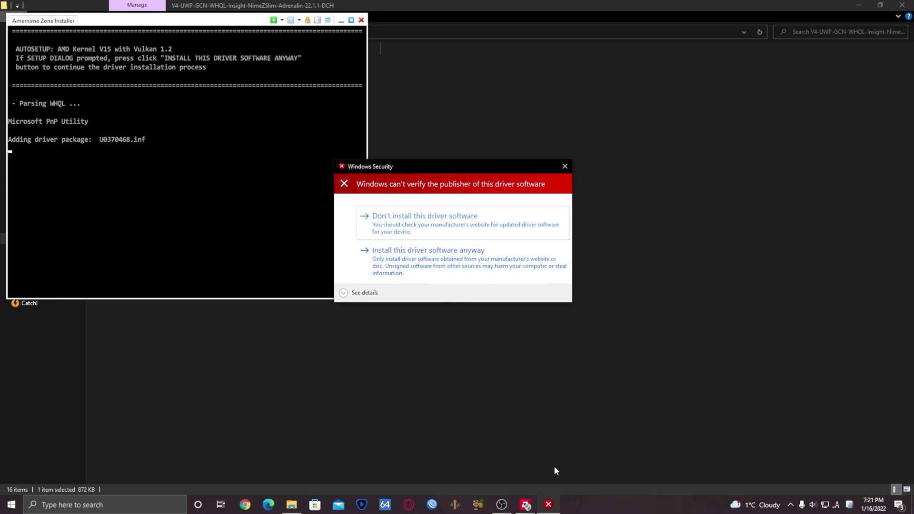
left_click(502, 504)
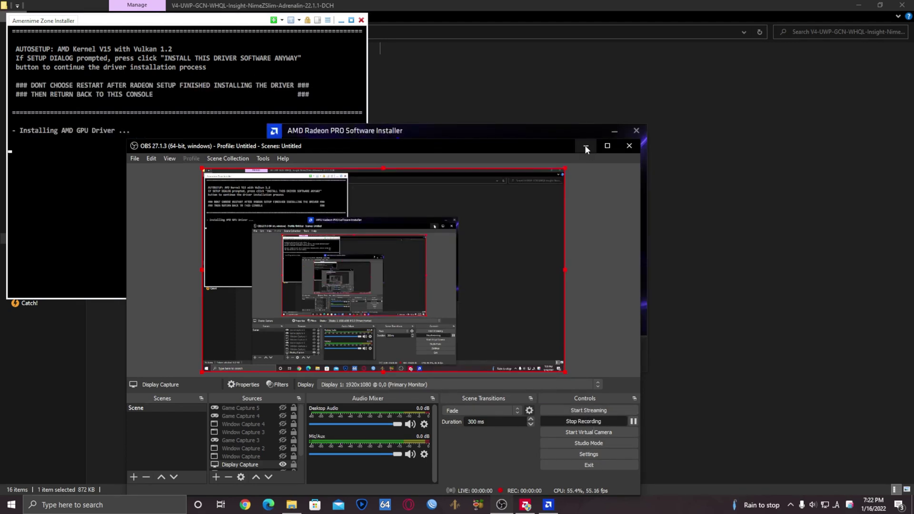
left_click(585, 145)
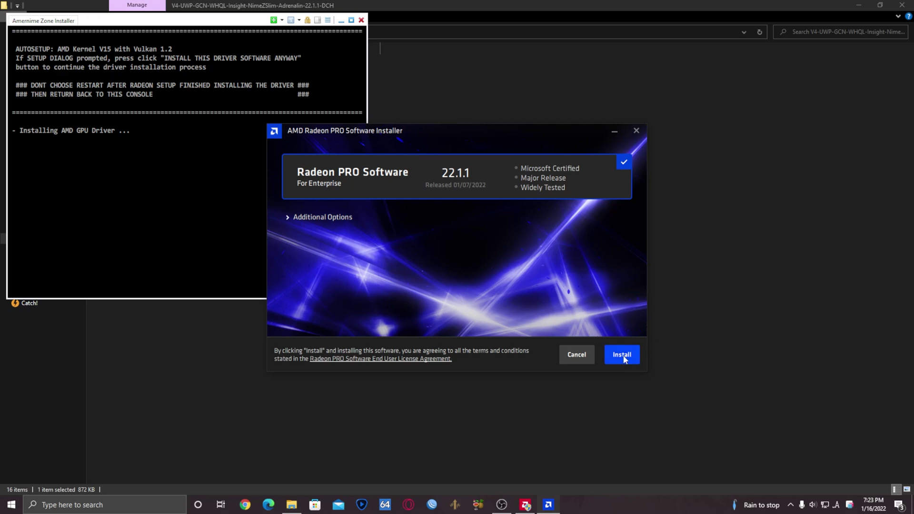
Step: Install Radeon PRO Software 22.1.1 and wait for the success screen
left_click(502, 505)
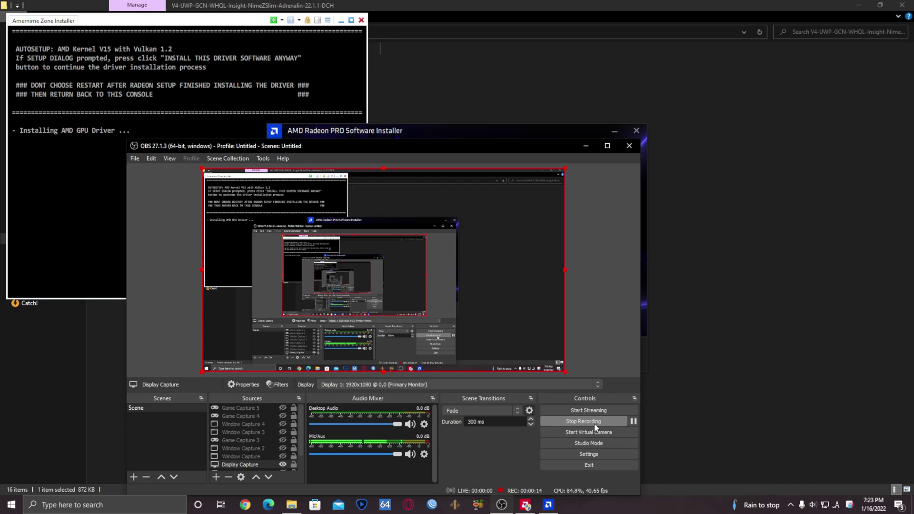
left_click(644, 305)
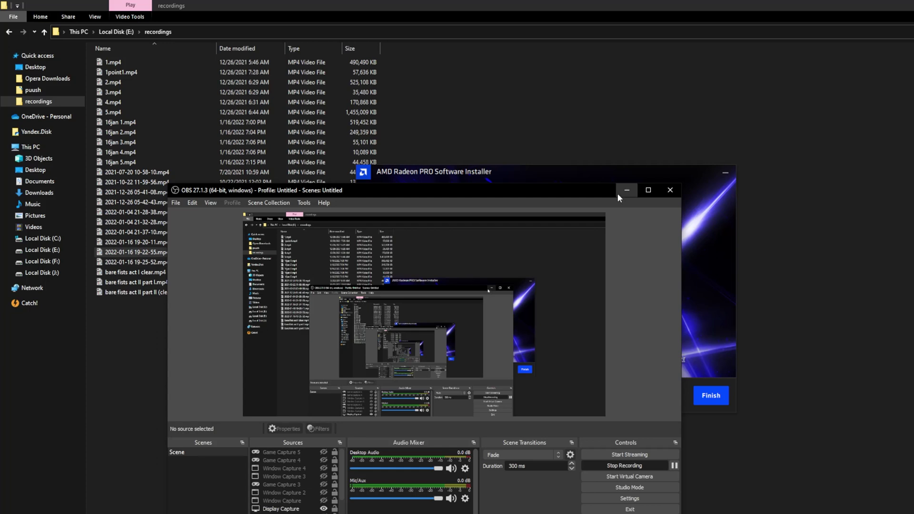
left_click(621, 190)
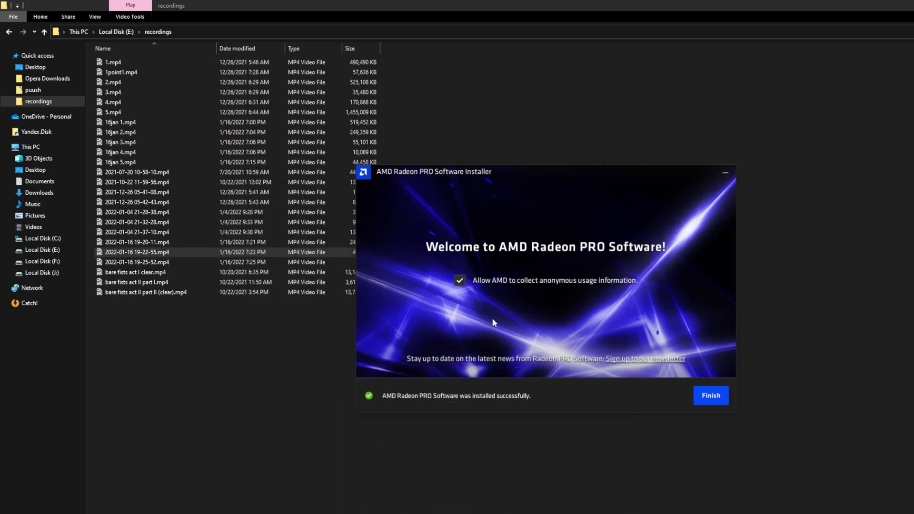
Step: Untick anonymous usage collection and finish the Radeon PRO Software installer
left_click(460, 282)
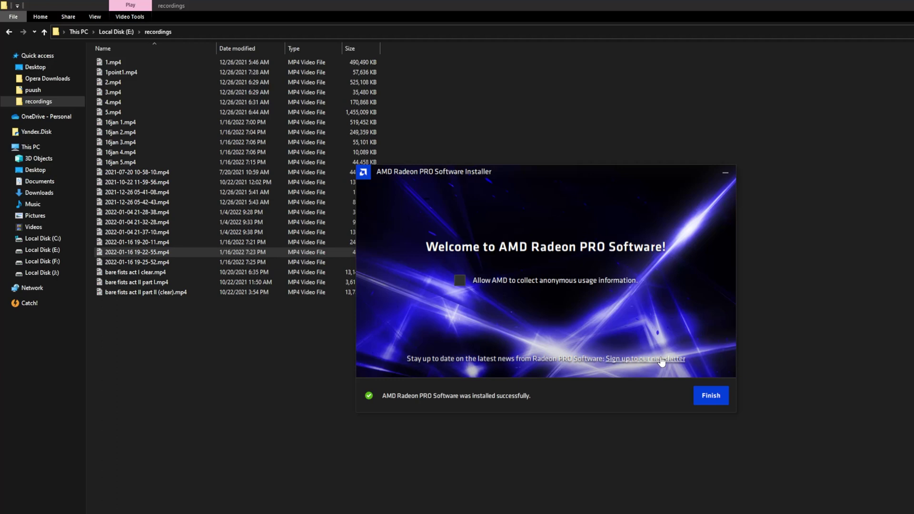
left_click(711, 395)
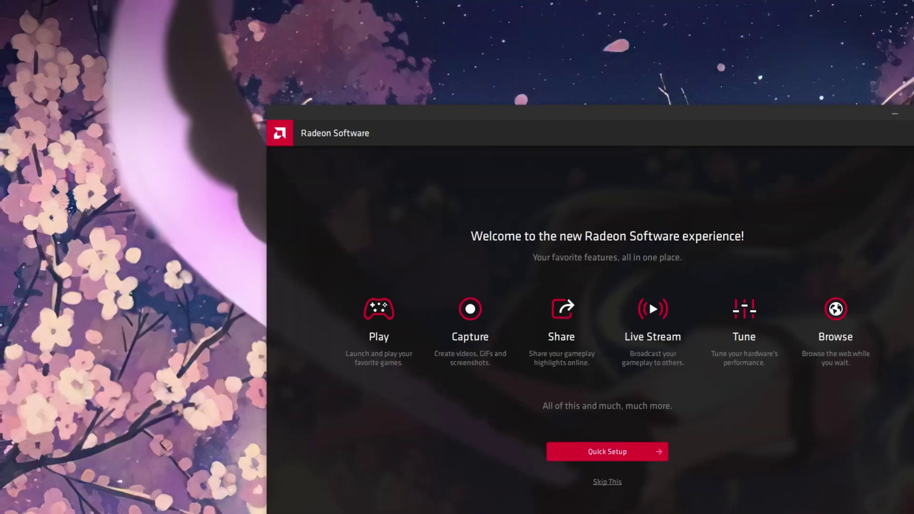
Step: Skip the Radeon welcome screen and expand Software & Driver details on System
left_click(601, 483)
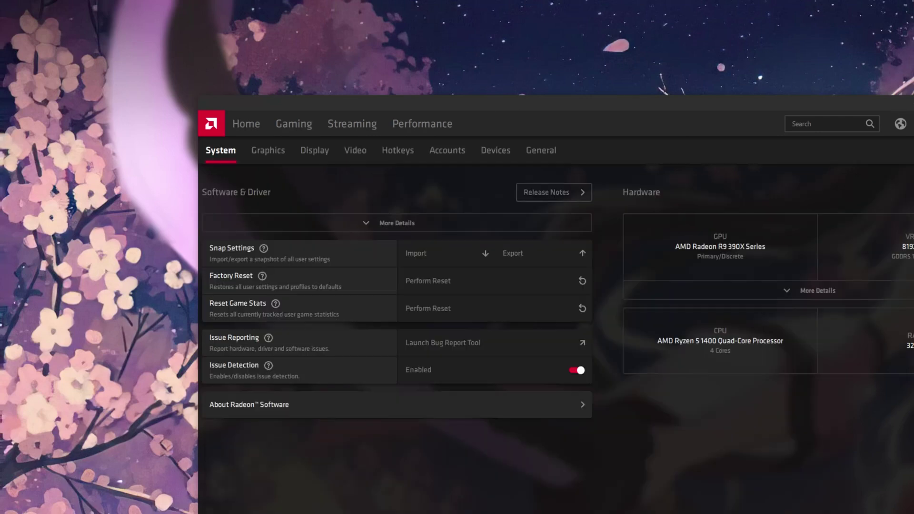
left_click(362, 224)
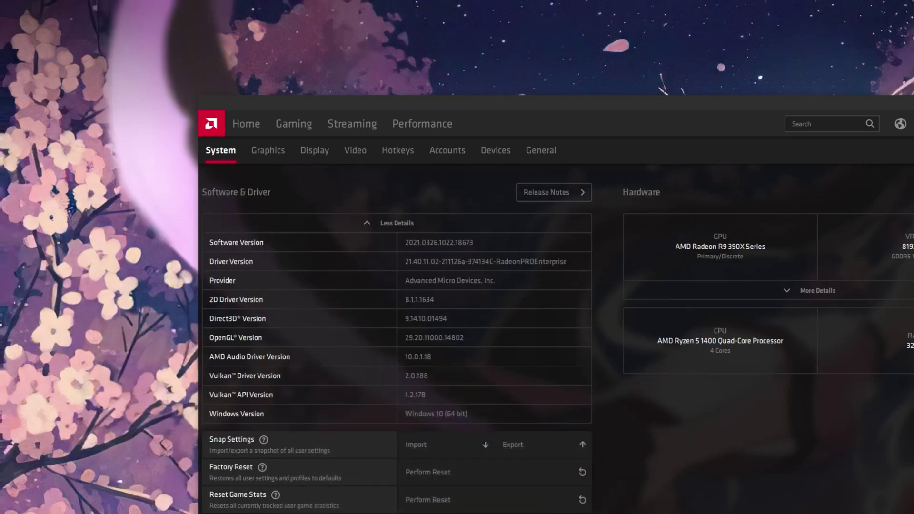
Step: Launch gpedit.msc as administrator and bring Local Group Policy Editor to the front
key("super")
type("gp")
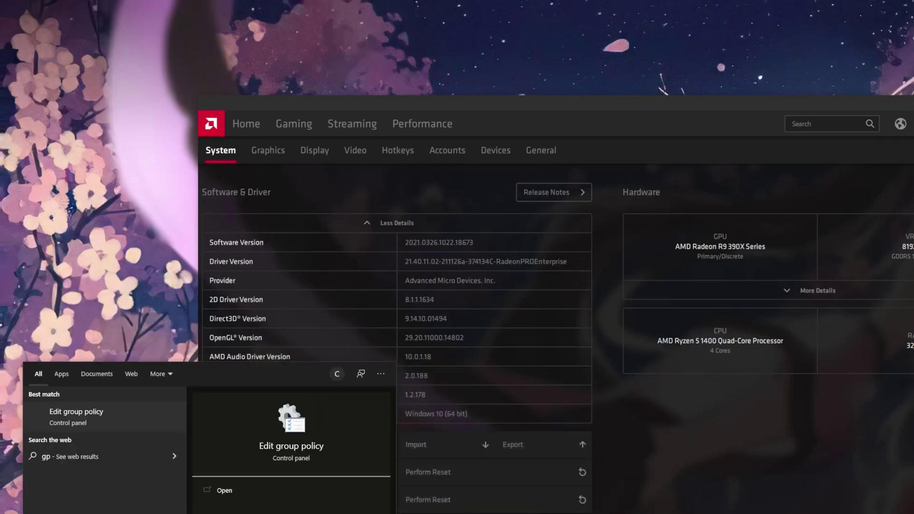
type("edit.msc")
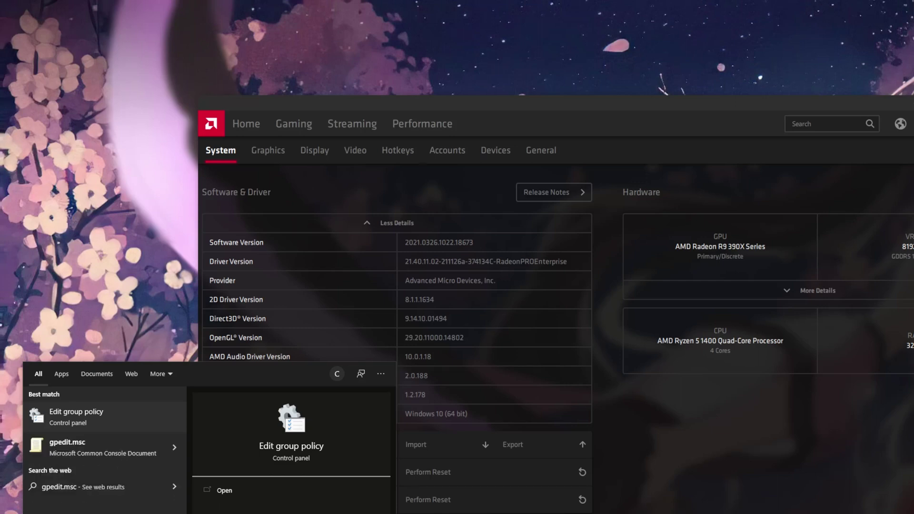
right_click(106, 449)
left_click(111, 455)
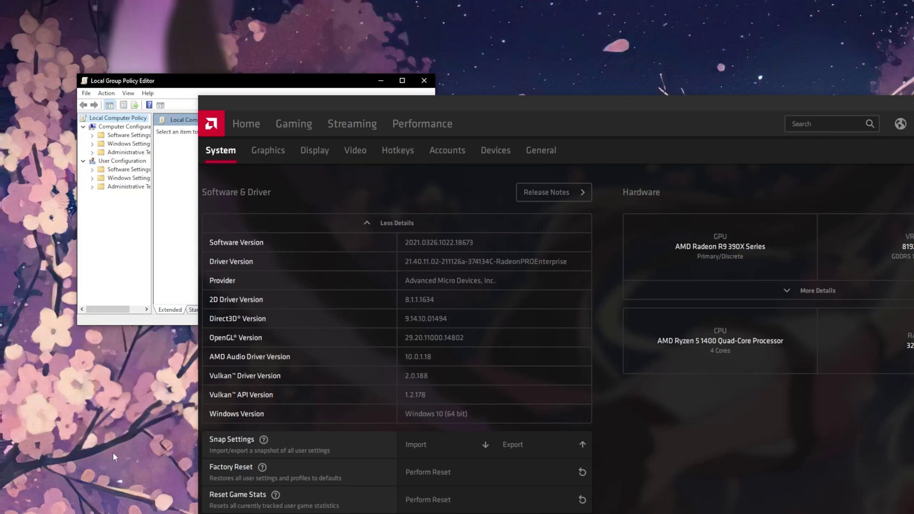
left_click(117, 239)
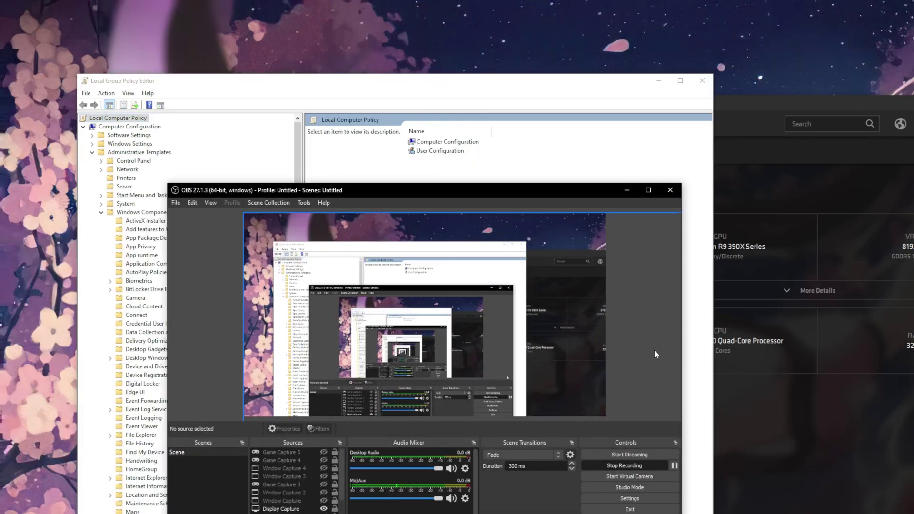
left_click(628, 189)
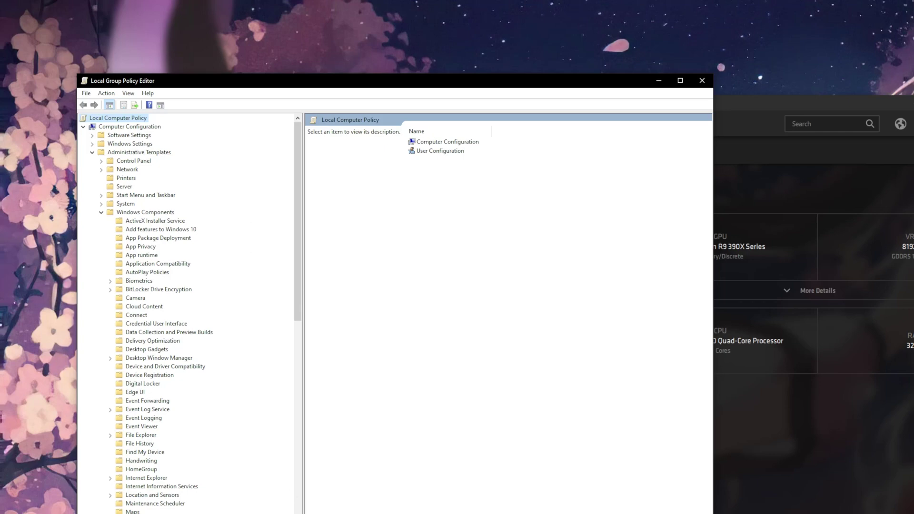
key("super")
type("update")
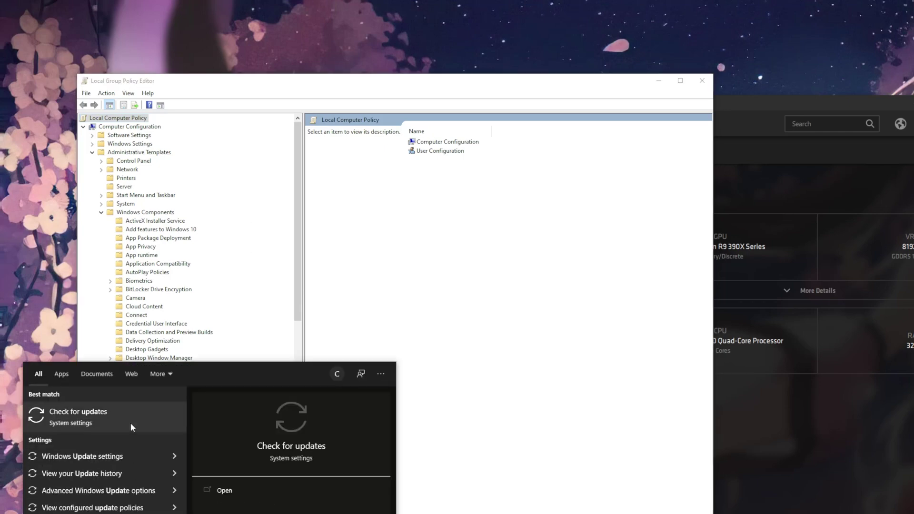
left_click(131, 408)
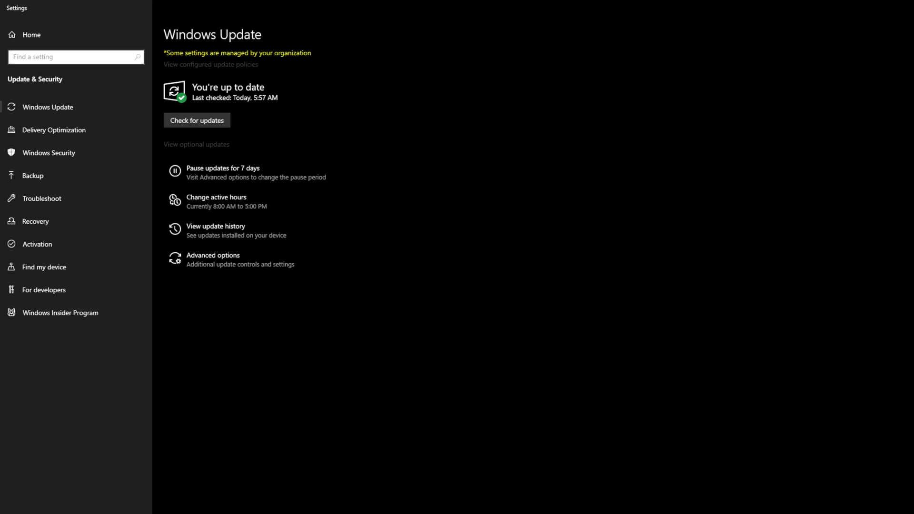
left_click_drag(163, 53, 305, 54)
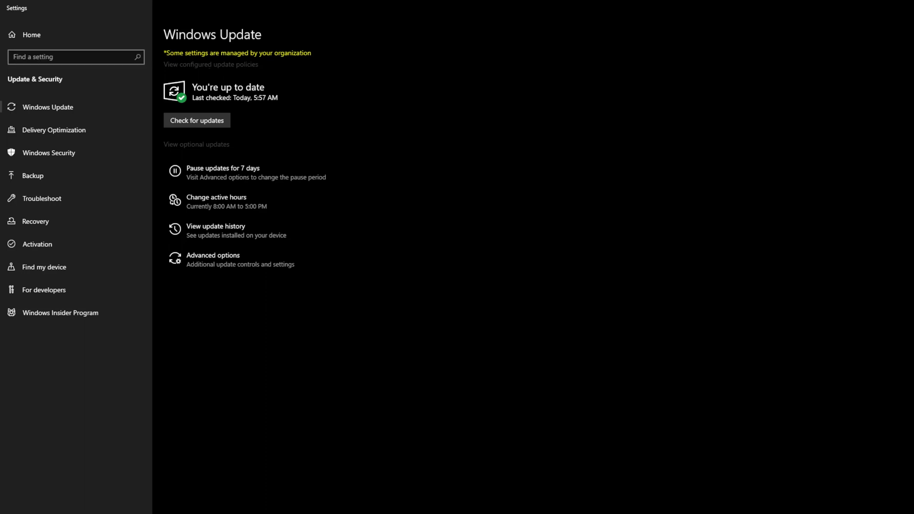
left_click(328, 53)
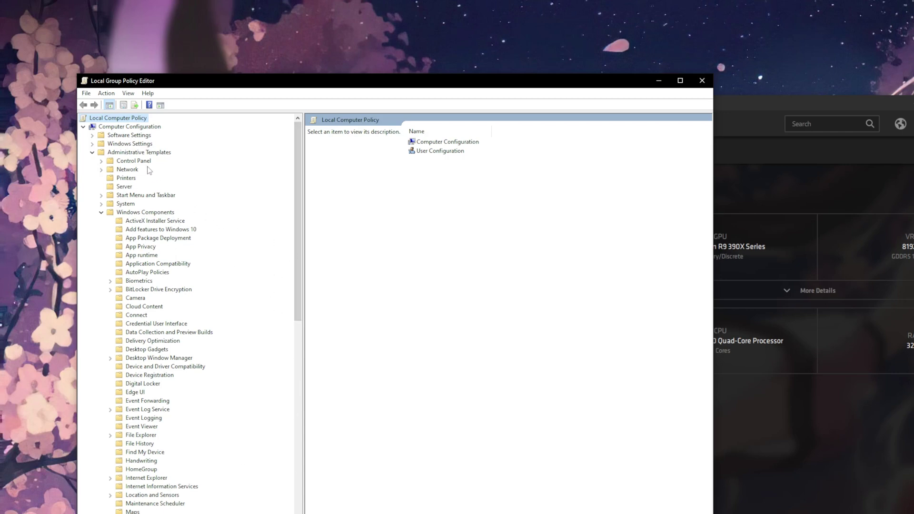
Step: Browse to Windows Components > Windows Update and select 'Do not include drivers with Windows Updates'
left_click(92, 152)
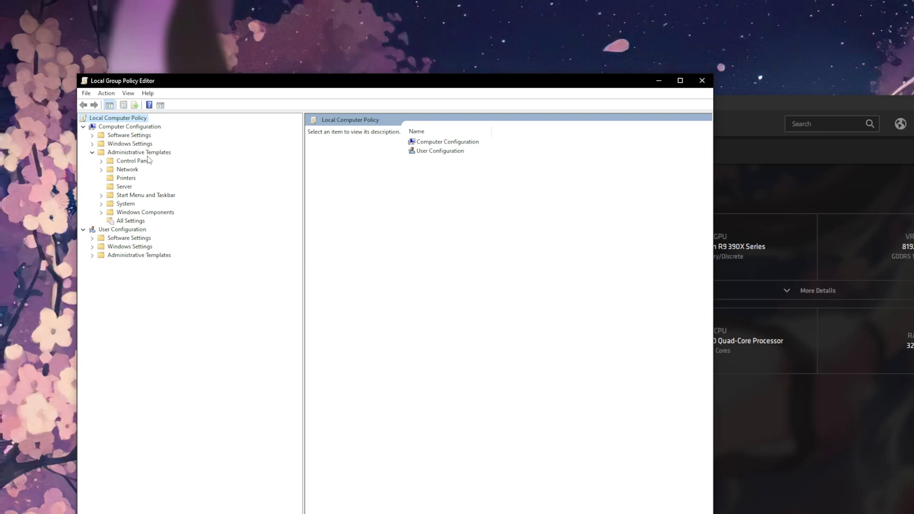
left_click(102, 214)
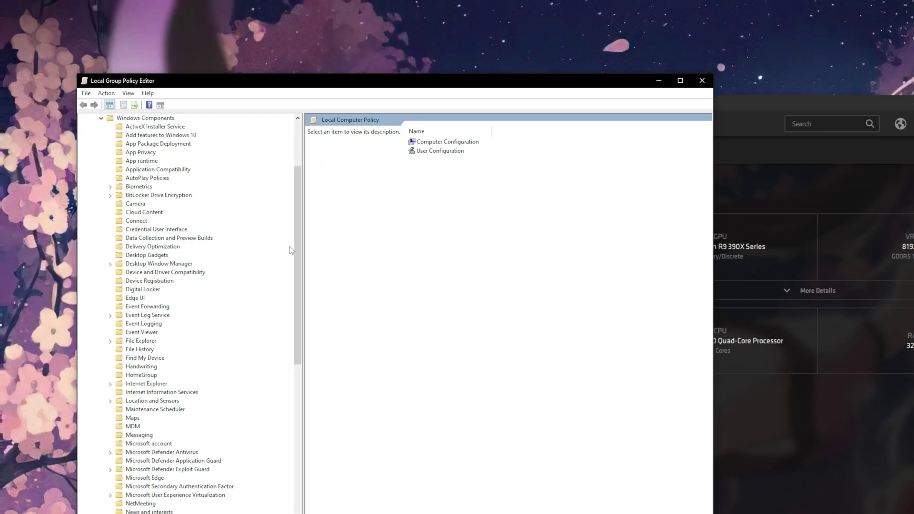
left_click_drag(297, 249, 310, 440)
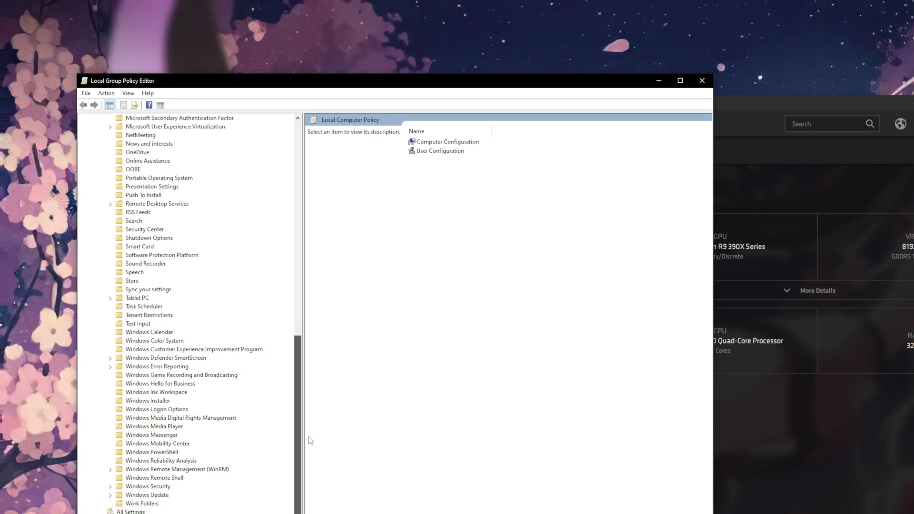
left_click(120, 496)
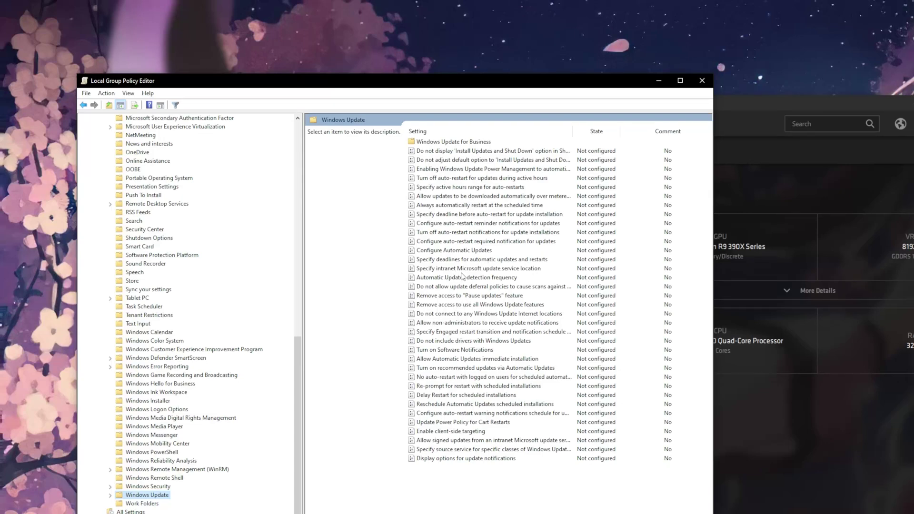
left_click(456, 341)
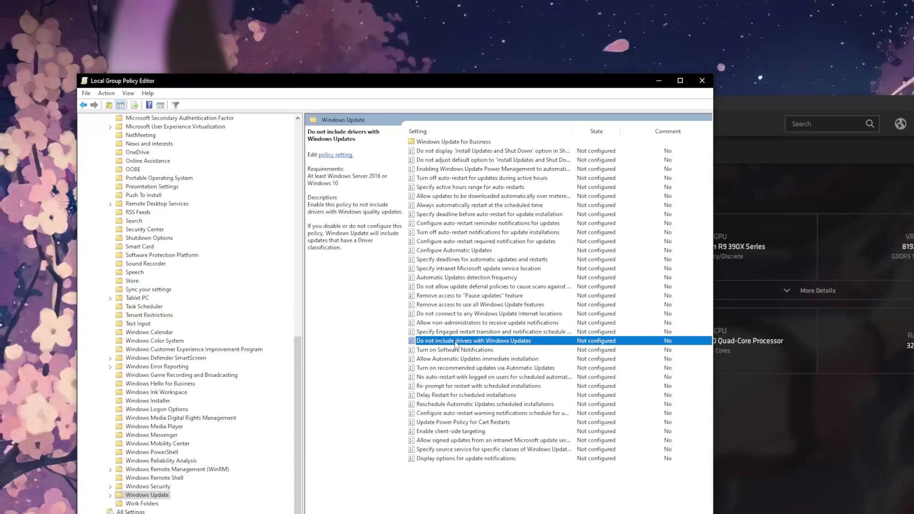
Step: Set the driver exclusion policy to Disabled and apply it
double_click(455, 341)
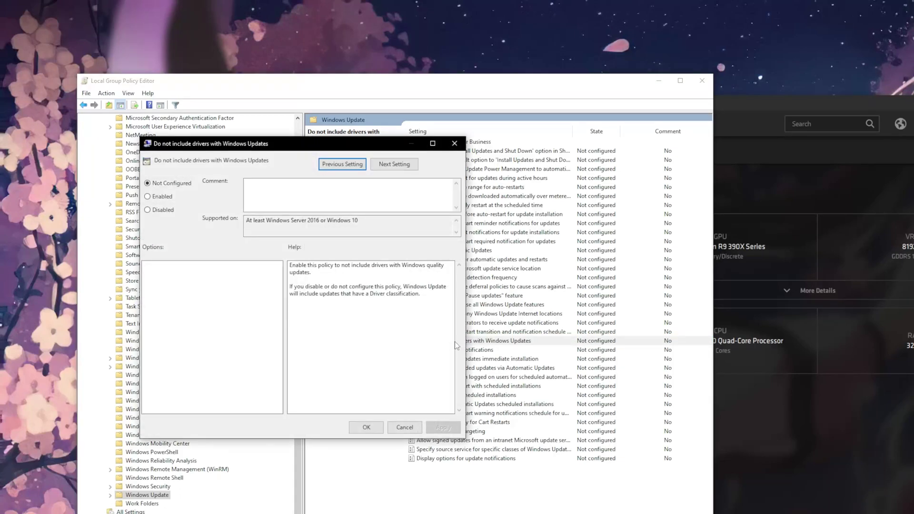
left_click(160, 210)
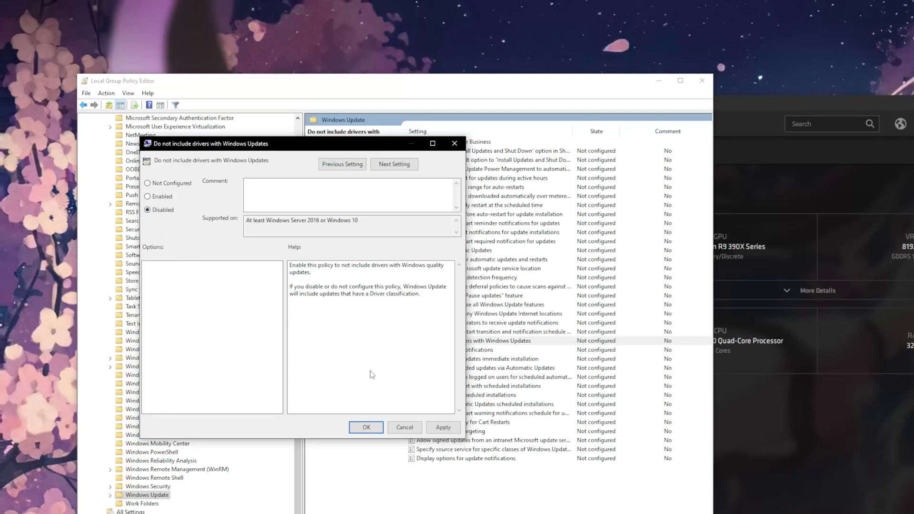
left_click(442, 427)
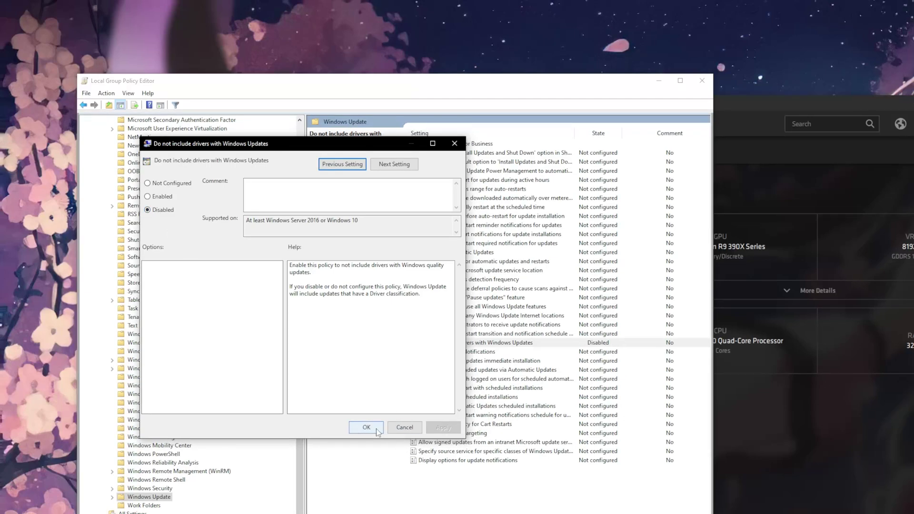
left_click(365, 427)
Step: Revert the driver exclusion policy to Not Configured, then open Windows Update's Check for updates
double_click(517, 344)
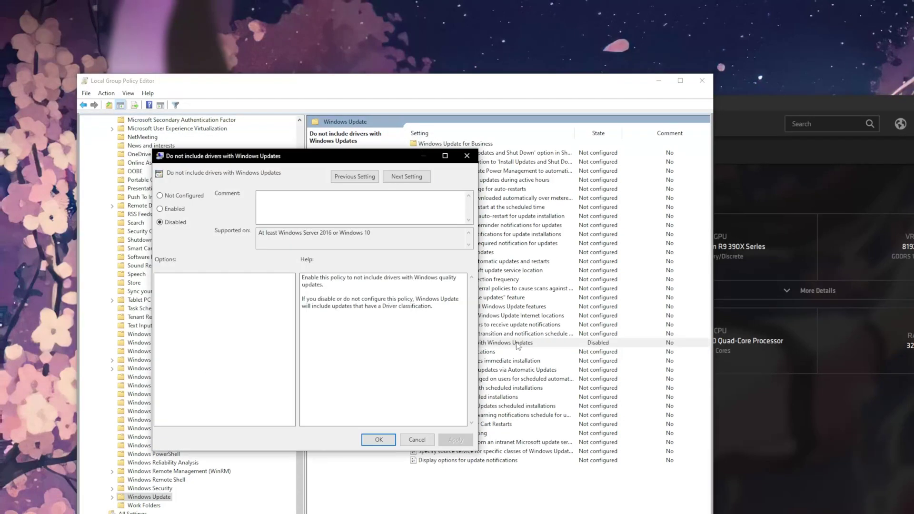
left_click(173, 197)
left_click(456, 440)
left_click(379, 439)
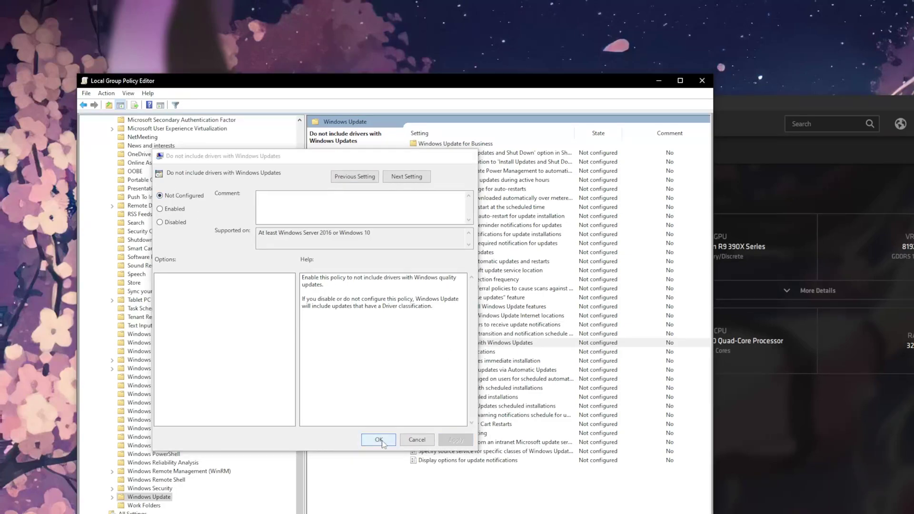
key("super")
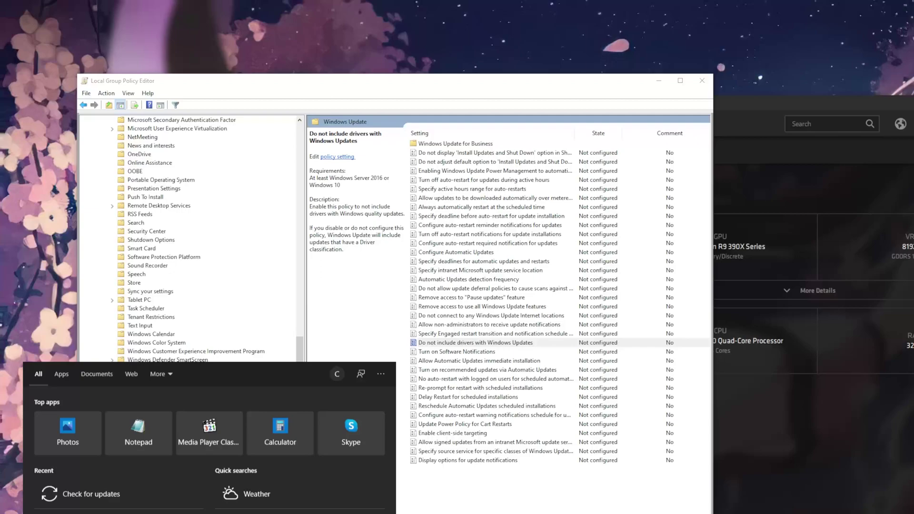
type("update")
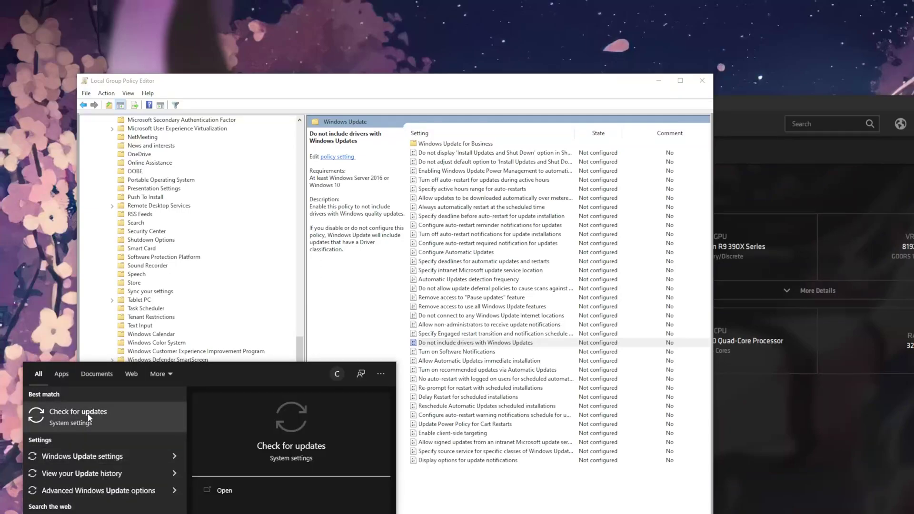
left_click(88, 413)
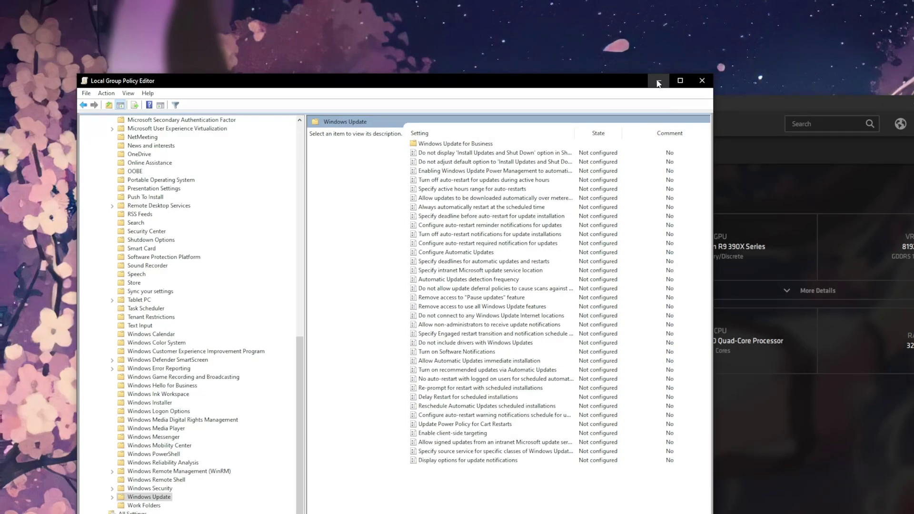
Step: Close Group Policy Editor and bring up the right-click options for NzSetup.exe
left_click(657, 82)
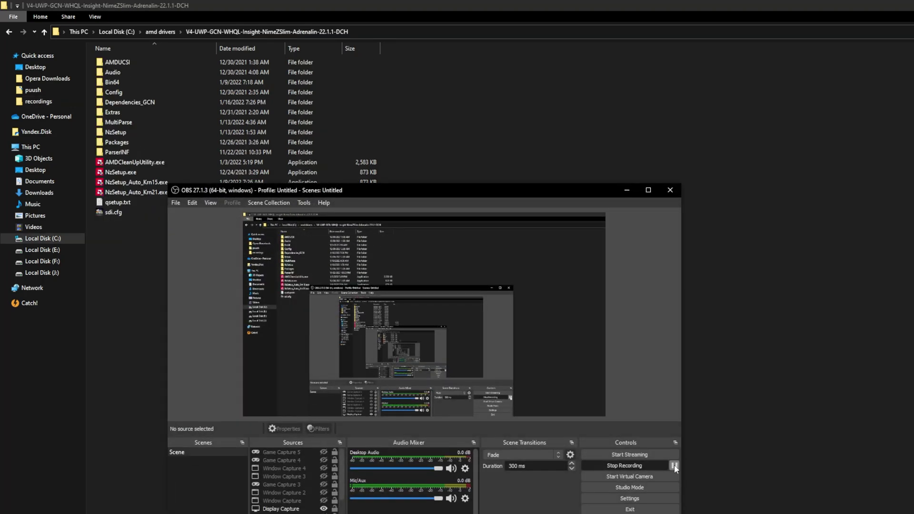
left_click(731, 472)
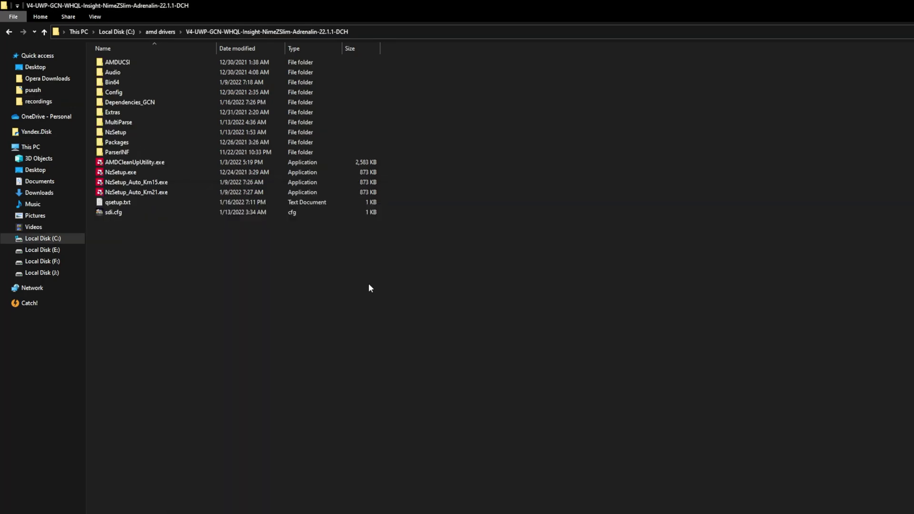
left_click(118, 172)
right_click(118, 174)
Step: Enter option 5 for the toolkit menu, then highlight 'Untrusted File Problem' and 'Anti-Cheat'
left_click(158, 188)
type("5")
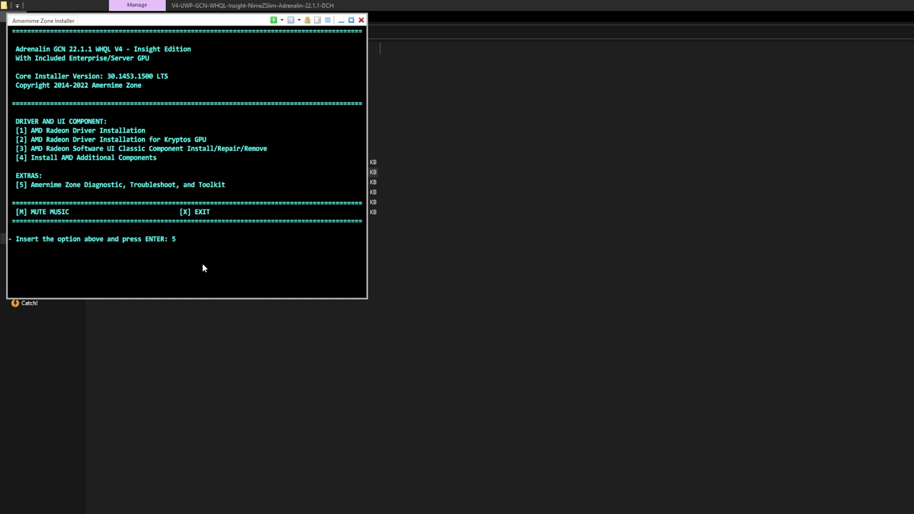
key("Return")
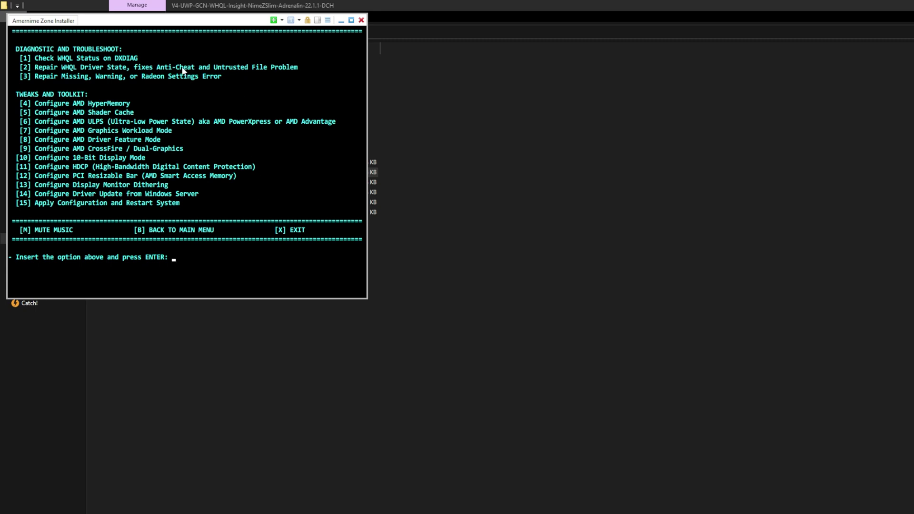
left_click_drag(206, 67, 287, 67)
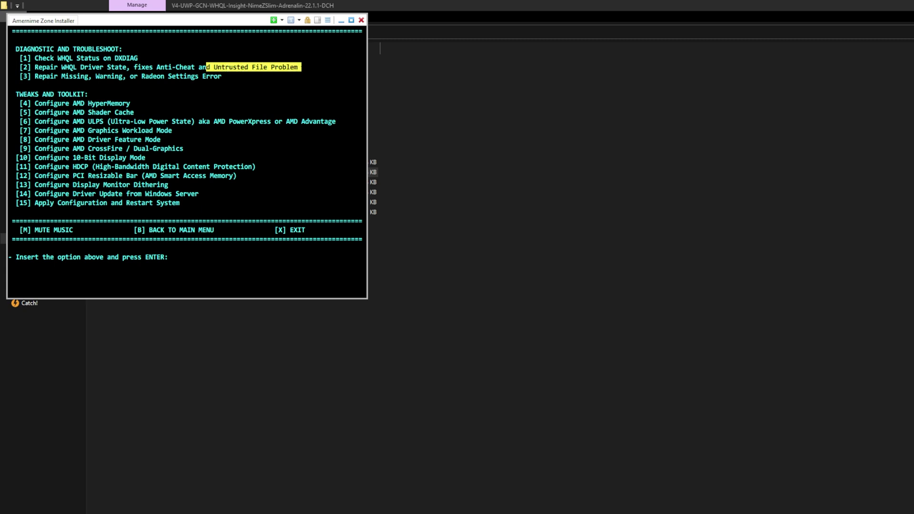
left_click_drag(287, 67, 304, 68)
left_click(303, 68)
double_click(191, 67)
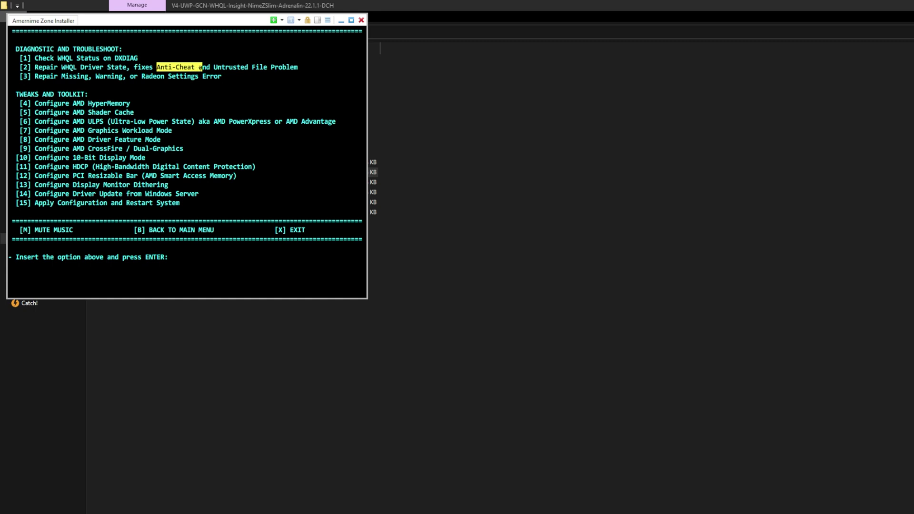
left_click(192, 67)
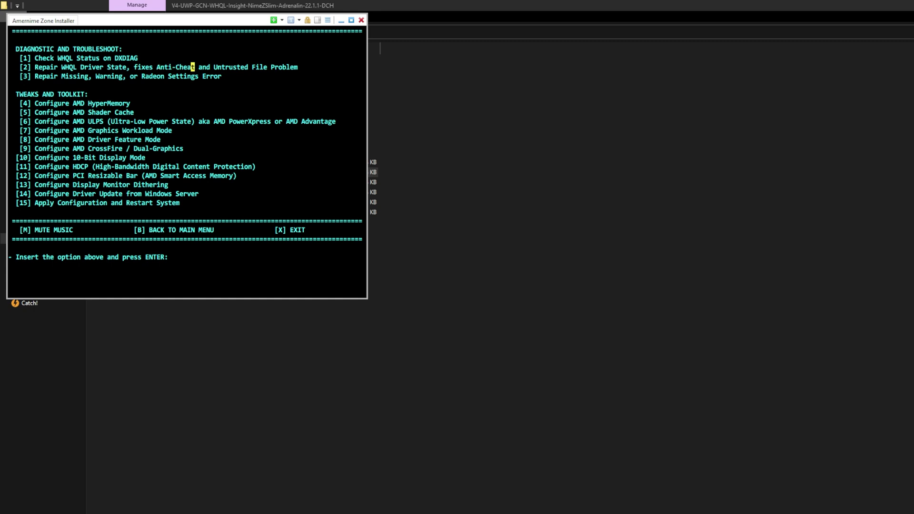
key("Escape")
Step: Highlight the Apply Configuration and Restart option and the word 'Untrusted' in the menu
left_click_drag(35, 206, 118, 203)
left_click(116, 203)
left_click_drag(14, 68, 77, 67)
left_click(74, 67)
left_click_drag(183, 213, 9, 203)
left_click(9, 203)
left_click_drag(214, 68, 252, 67)
left_click(249, 67)
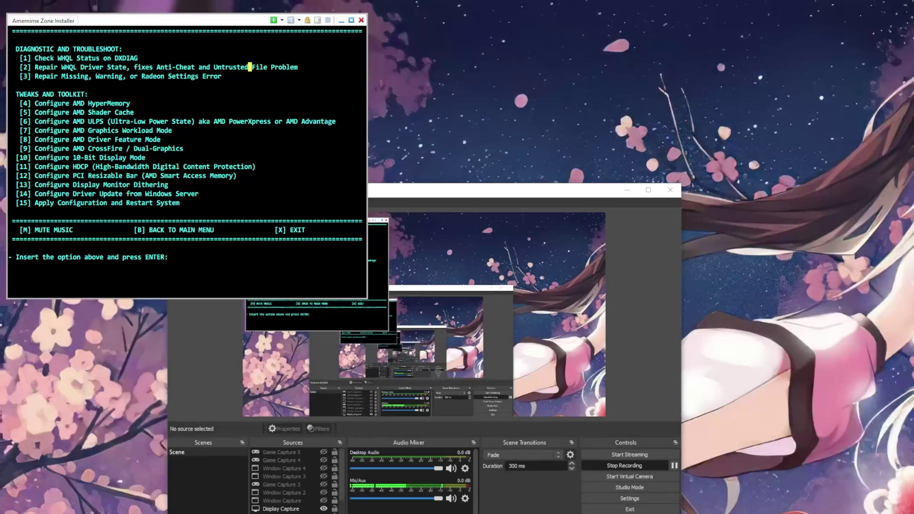
Step: Launch AMD Radeon Software from the desktop menu and erase options 3 and 12 from the prompt
right_click(607, 480)
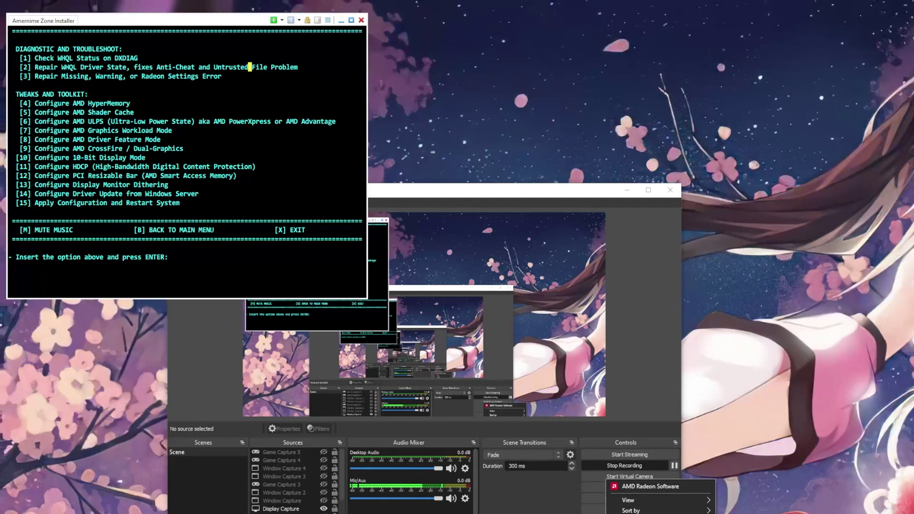
left_click(205, 252)
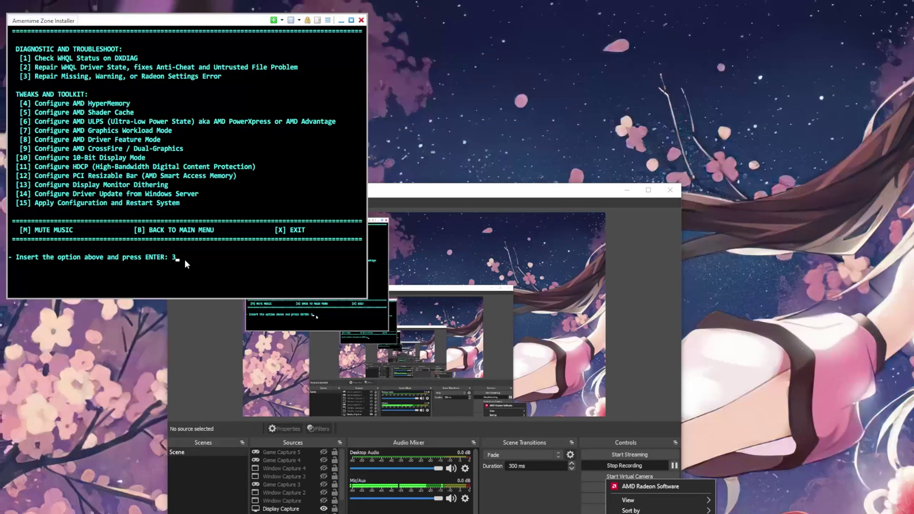
type("3")
key("BackSpace")
type("12")
left_click_drag(202, 257, 152, 258)
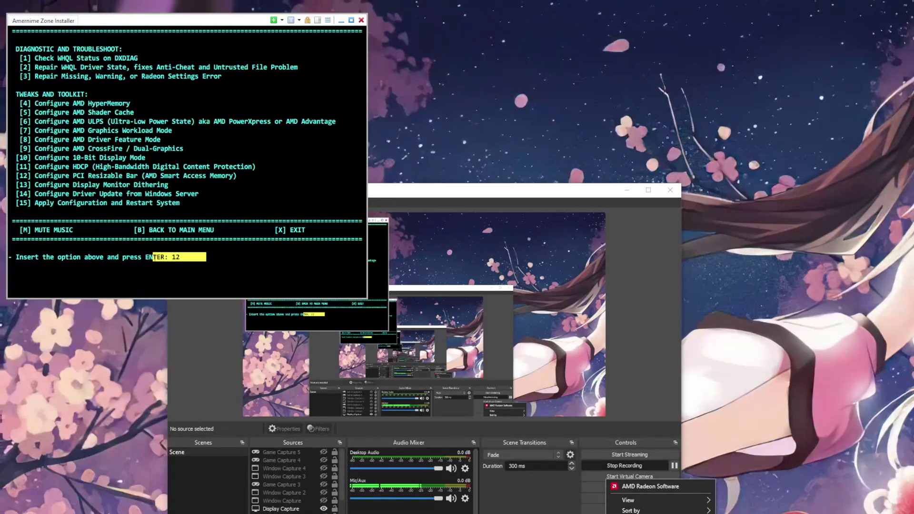
key("Escape")
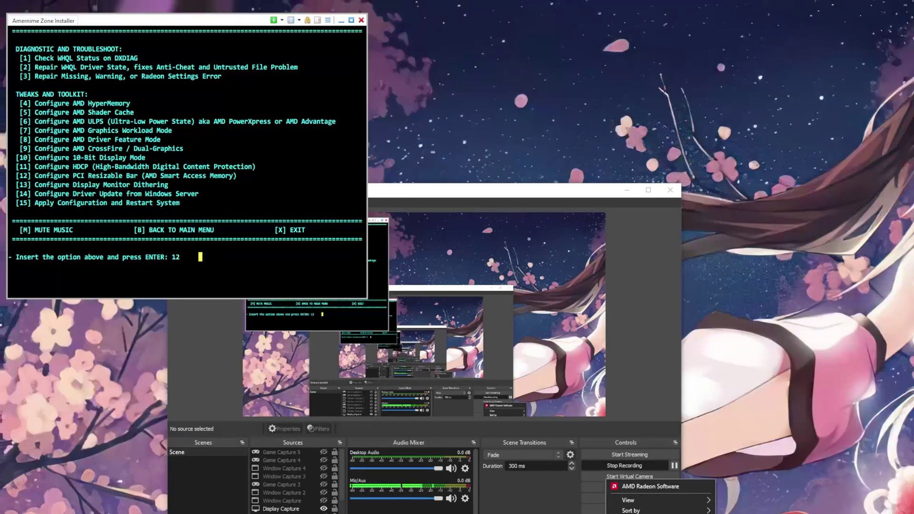
key("BackSpace")
key("BackSpace")
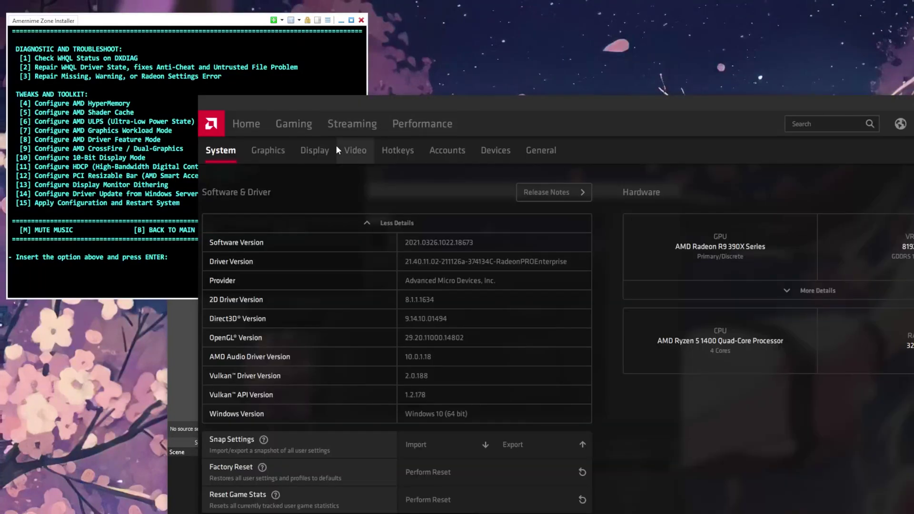
Step: Show the Performance Tuning page for the R9 390X, then bring the installer window forward
left_click(403, 123)
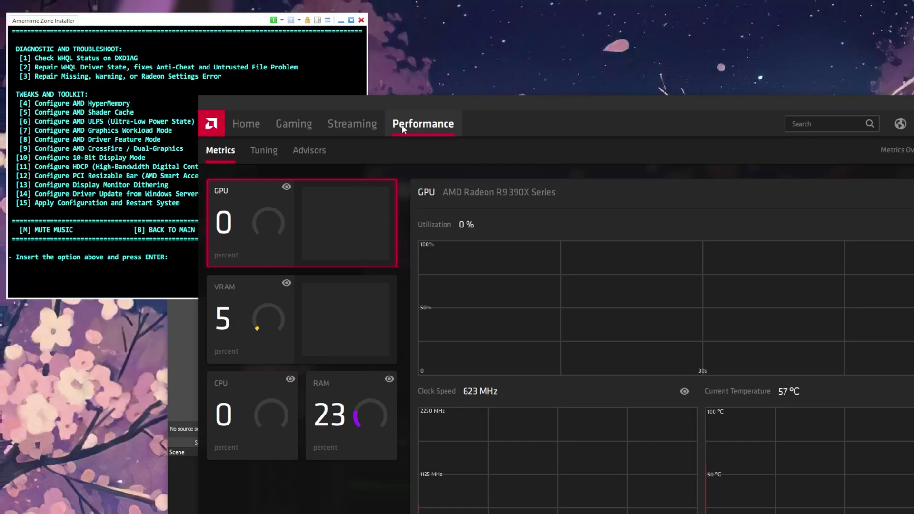
left_click(268, 155)
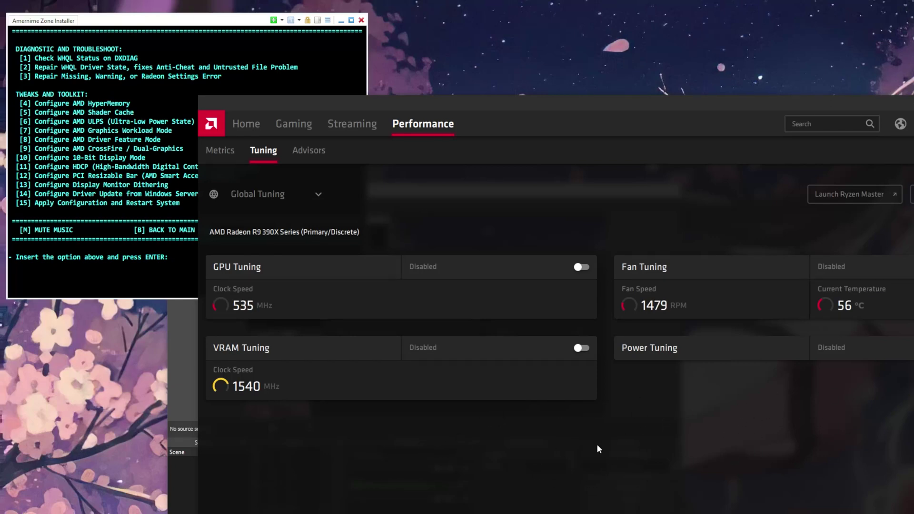
left_click(159, 262)
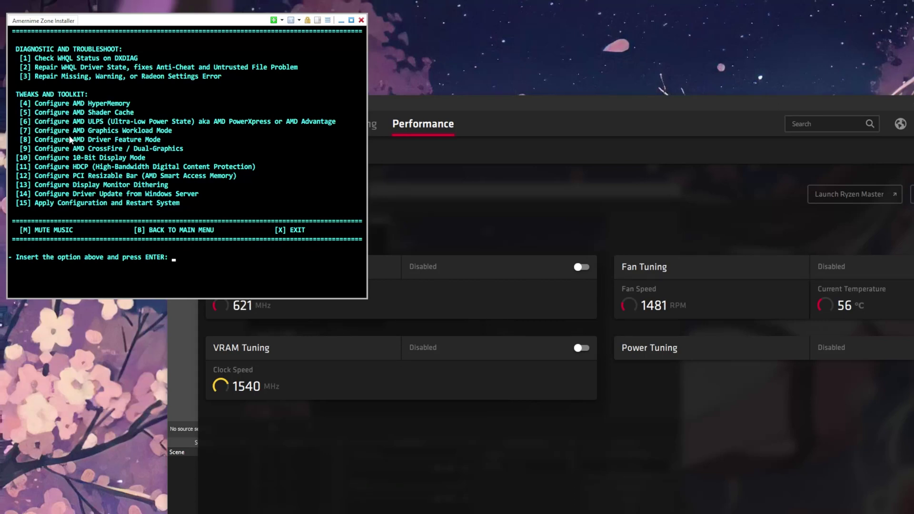
left_click_drag(179, 131, 20, 131)
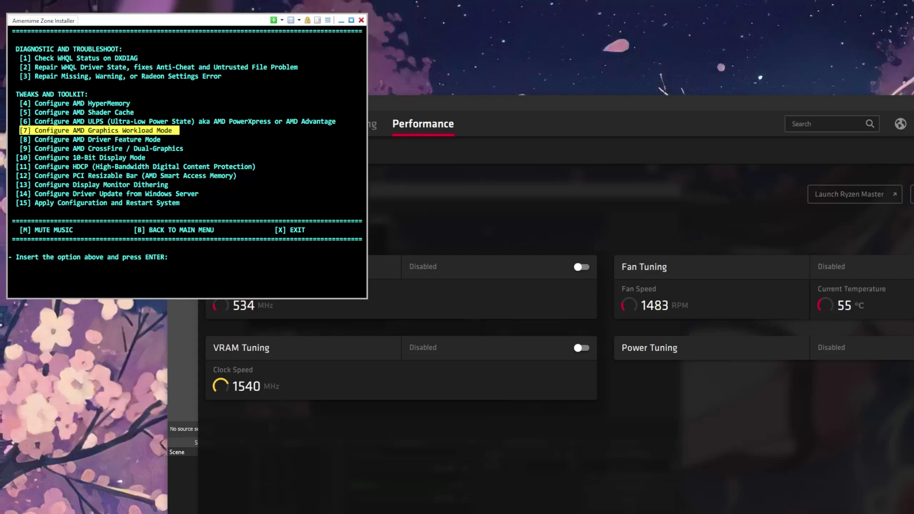
left_click_drag(187, 149, 17, 149)
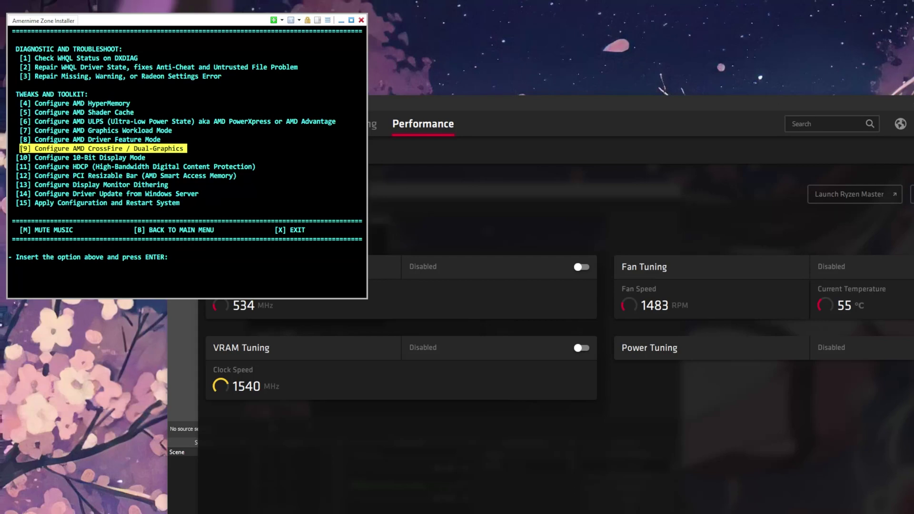